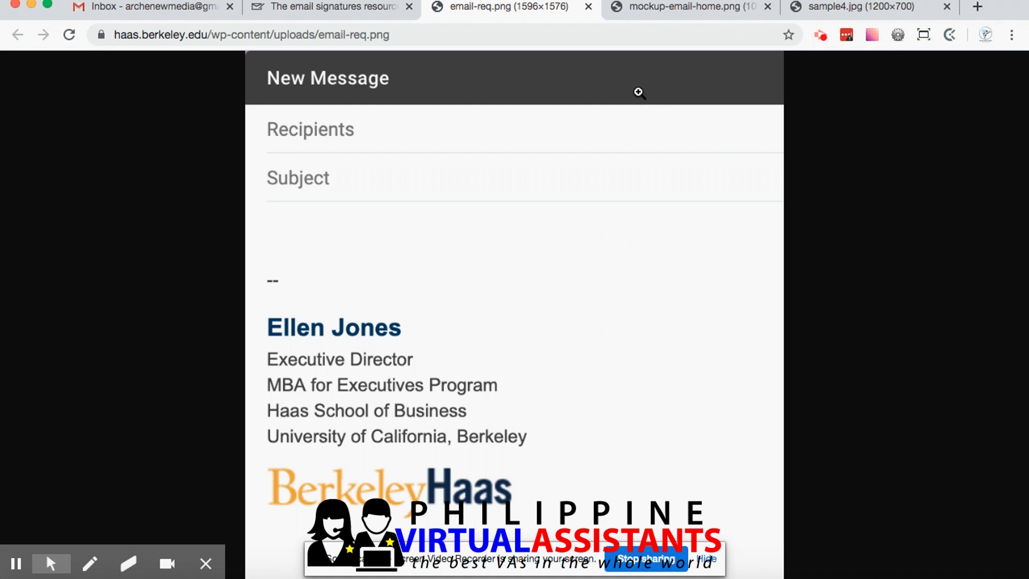
Compare the sample email signatures in the email-req.png, mockup-email-home.png and sample4.jpg images
left_click(664, 8)
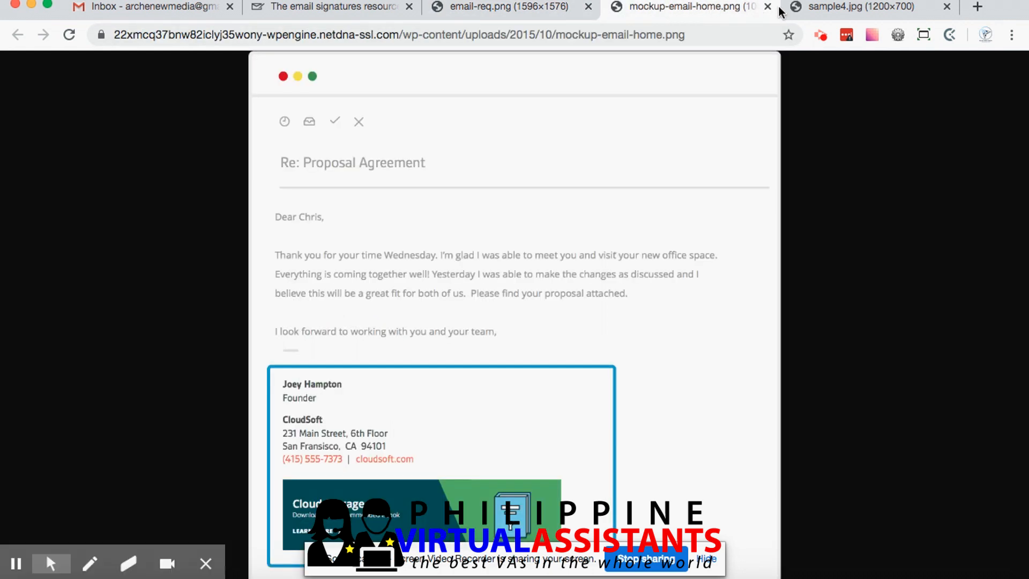
key("ctrl+Tab")
left_click(536, 6)
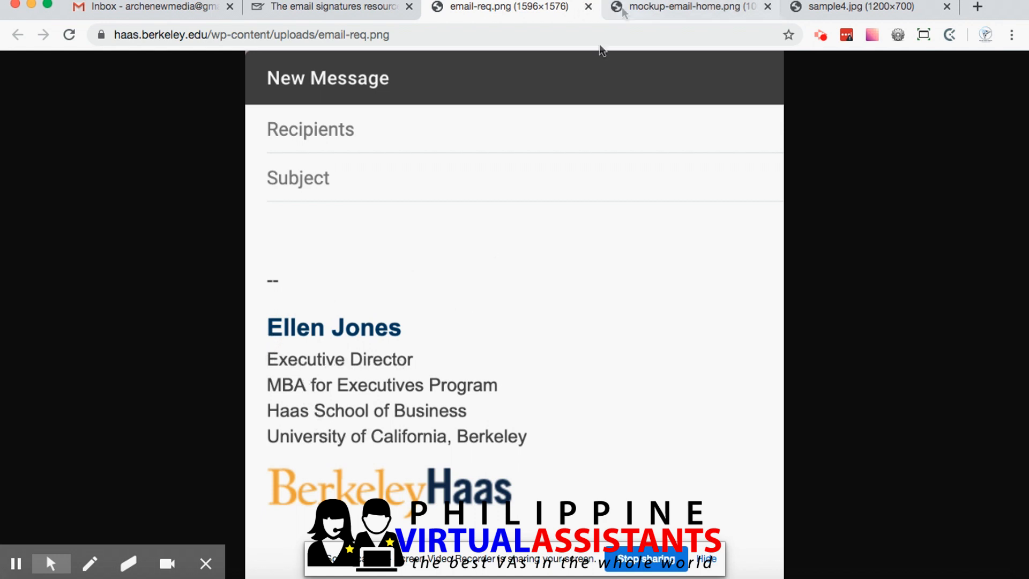
left_click(665, 12)
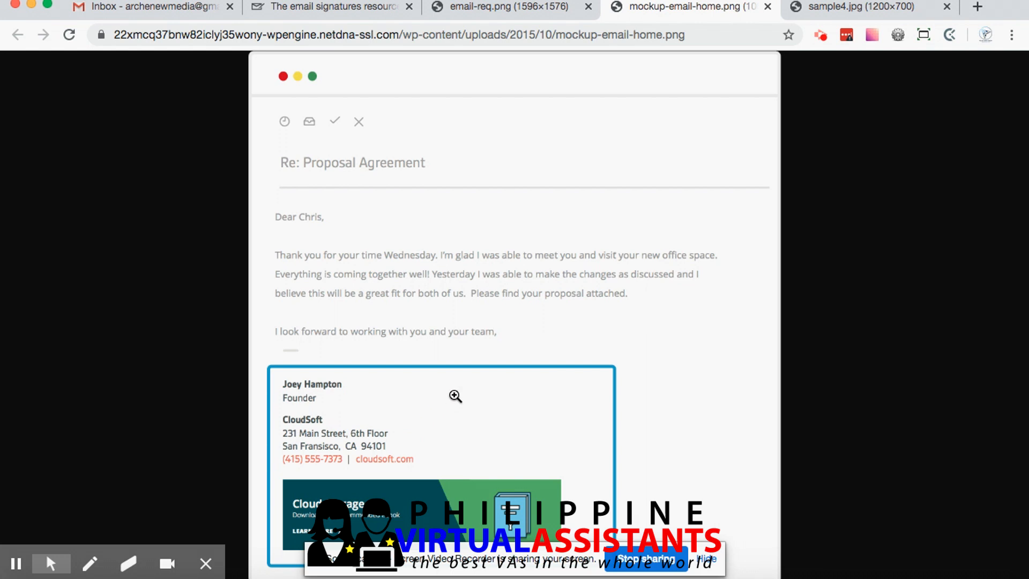
left_click(839, 8)
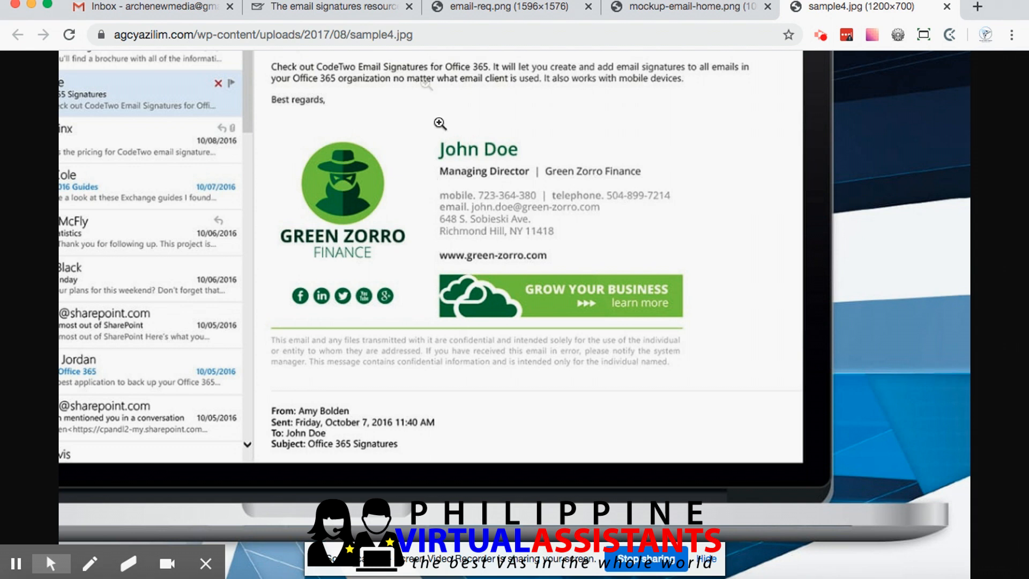
Open the Signature Generator on mail-signatures.com and choose the simple photo template with a portrait beside blue contact details
left_click(337, 8)
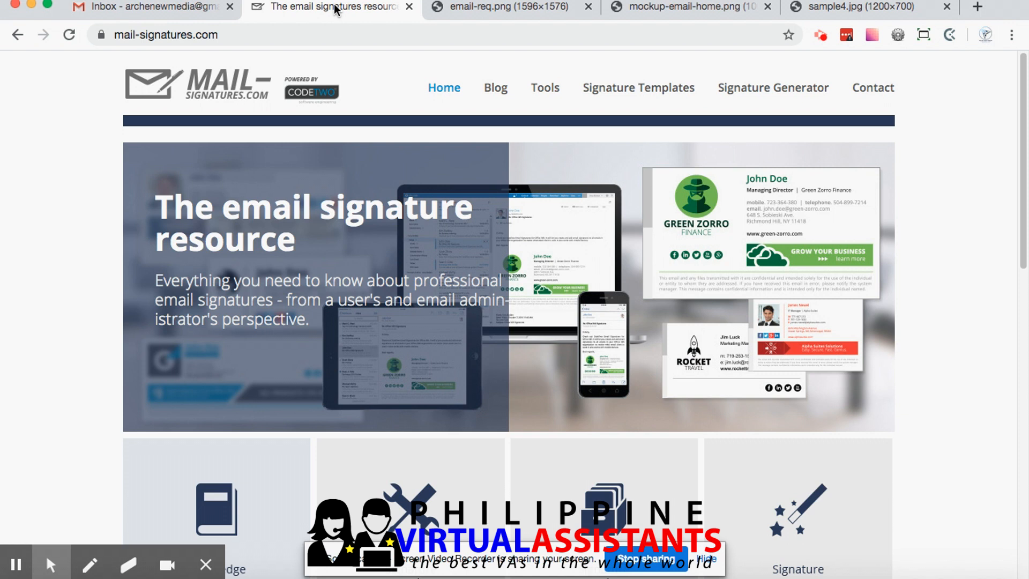
left_click(750, 99)
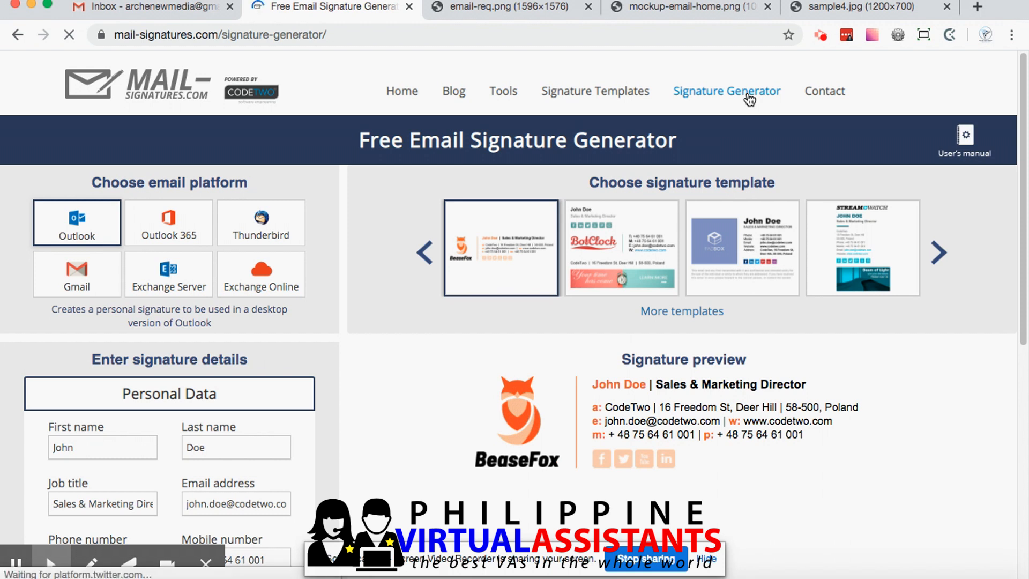
left_click(938, 252)
left_click(938, 252)
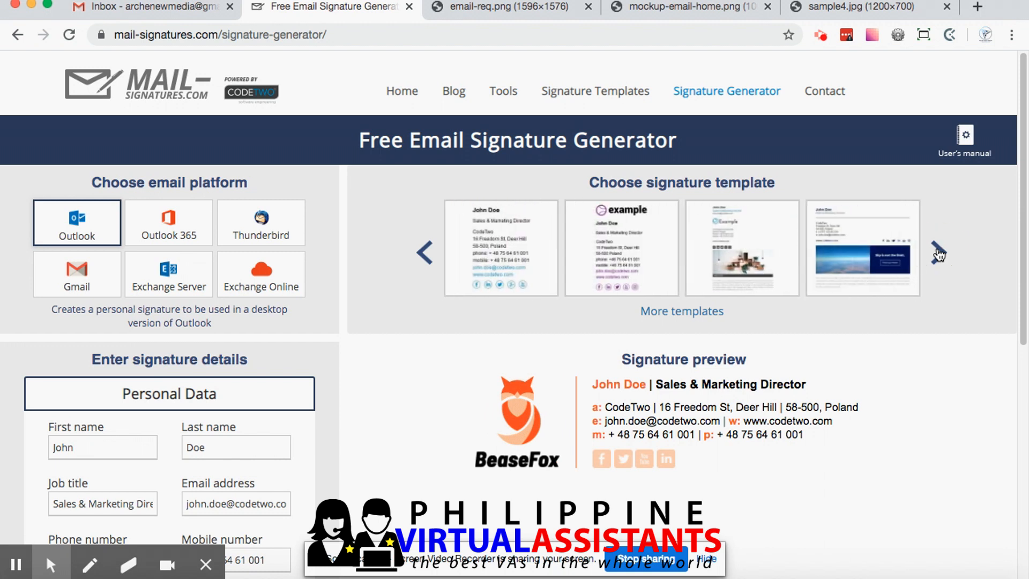
left_click(938, 252)
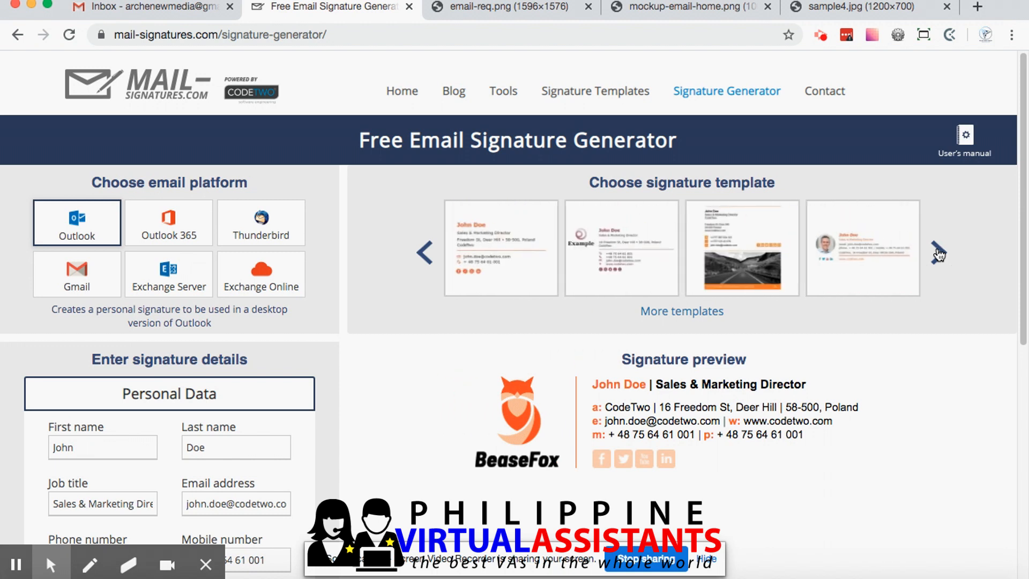
left_click(938, 252)
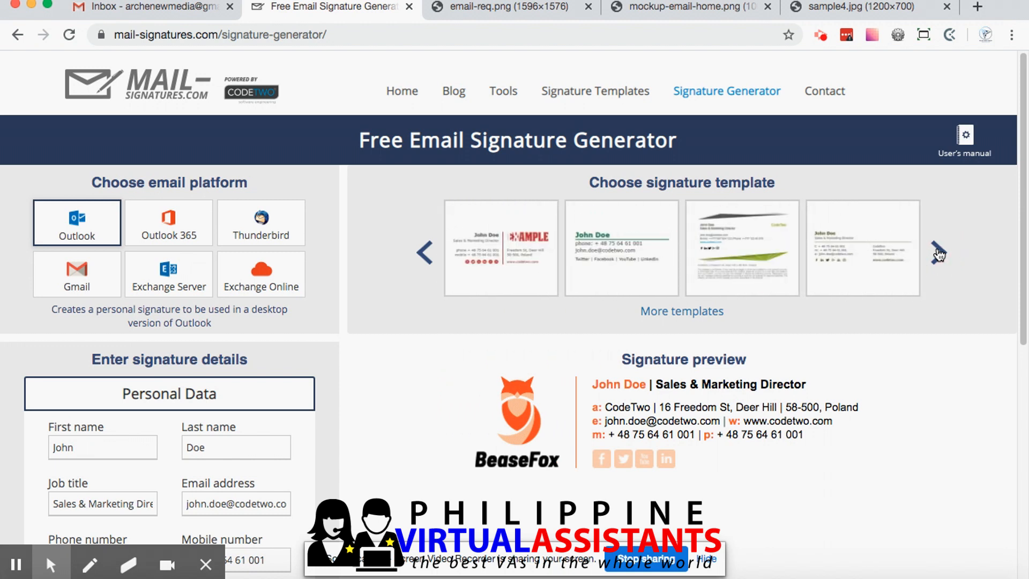
left_click(938, 252)
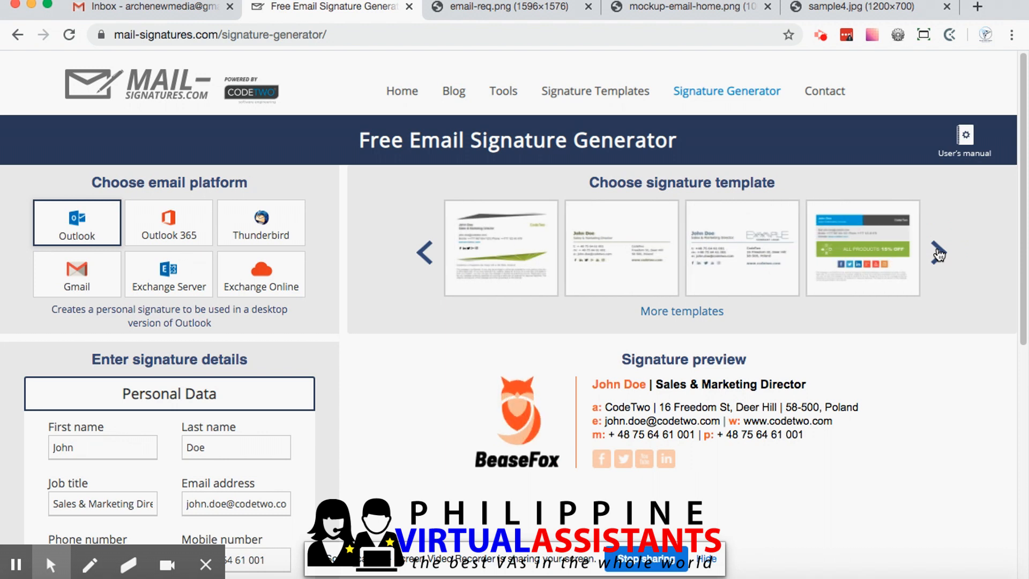
left_click(938, 252)
left_click(938, 252)
left_click(433, 251)
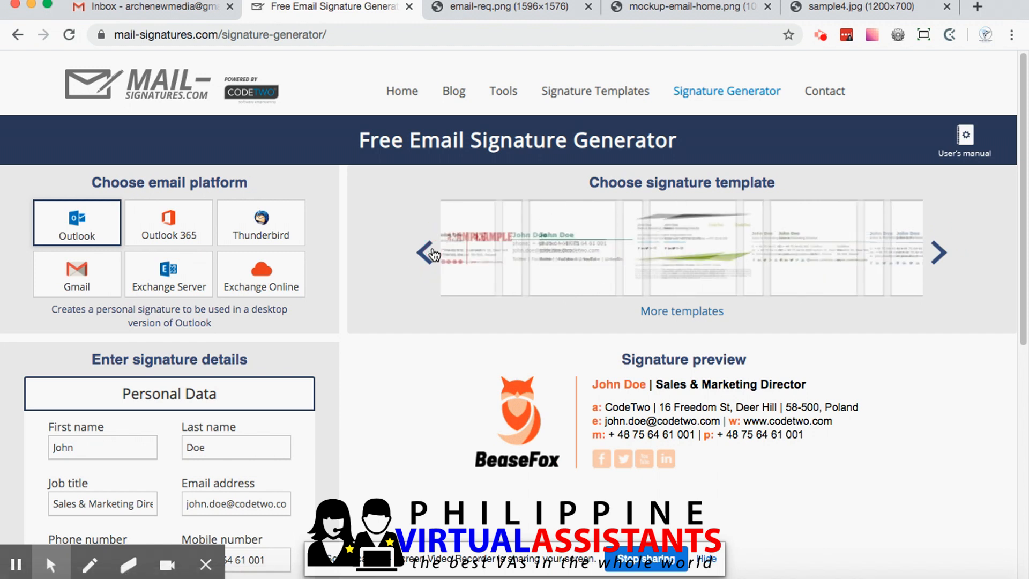
left_click(433, 252)
left_click(434, 252)
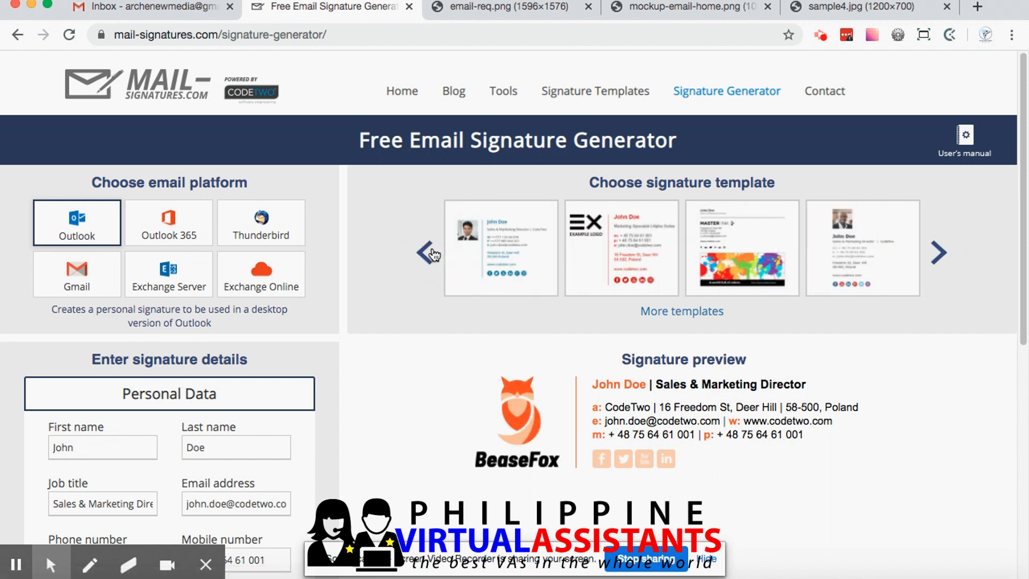
left_click(479, 252)
Set the signature's first name to Frank and its last name to Sinatra
scroll(405, 375, "down", 3)
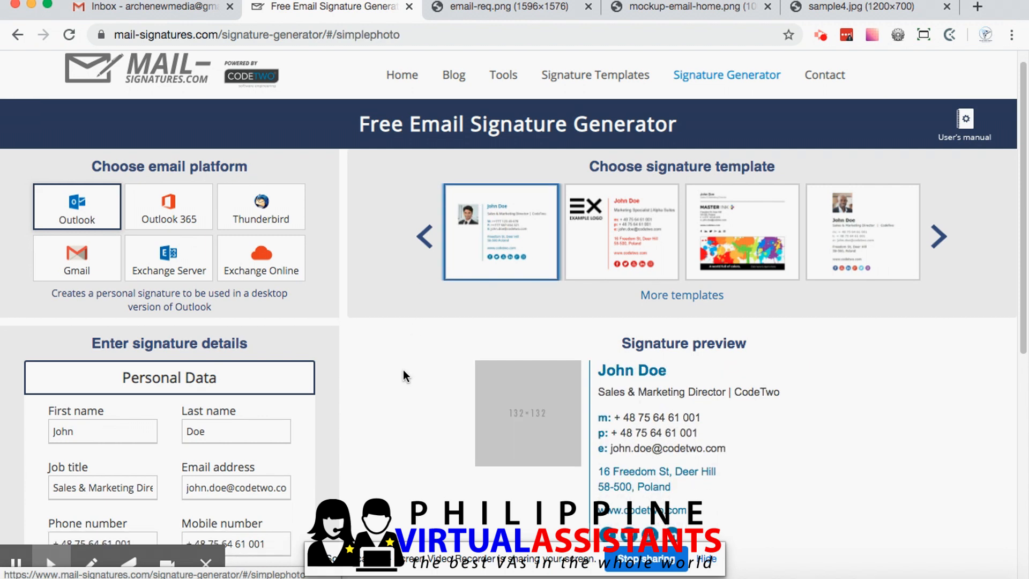
scroll(404, 375, "down", 1)
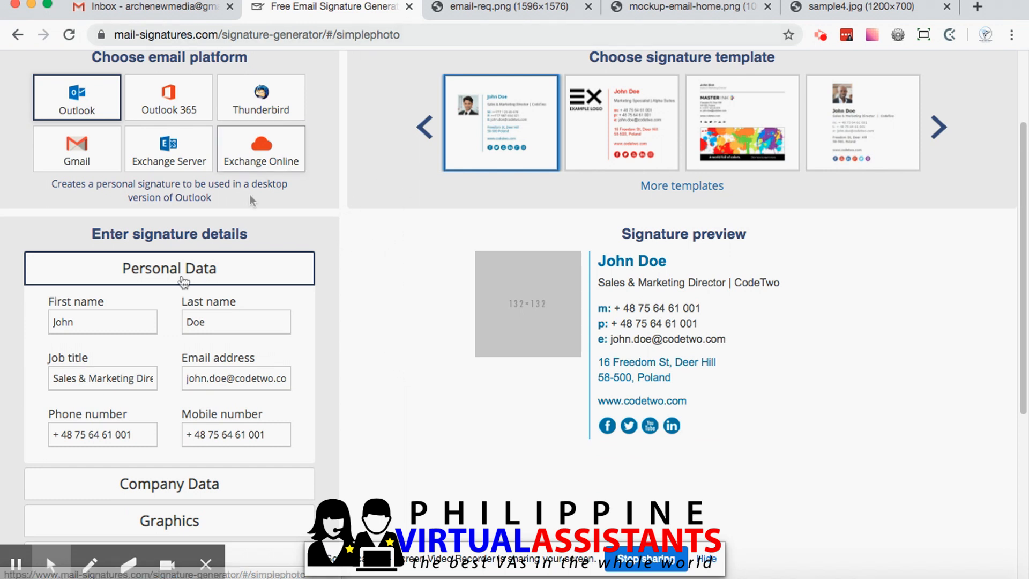
scroll(426, 330, "down", 1)
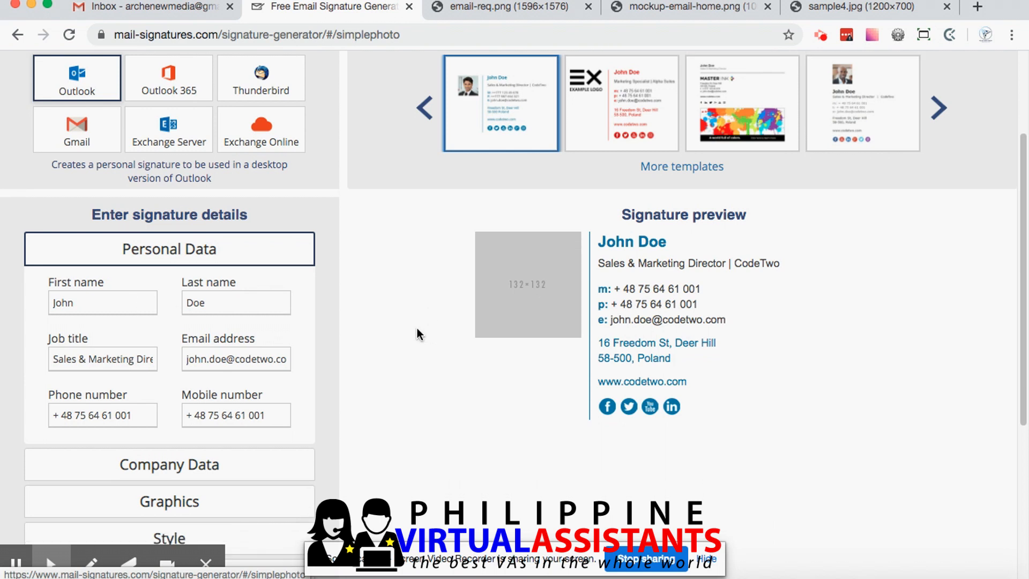
double_click(110, 296)
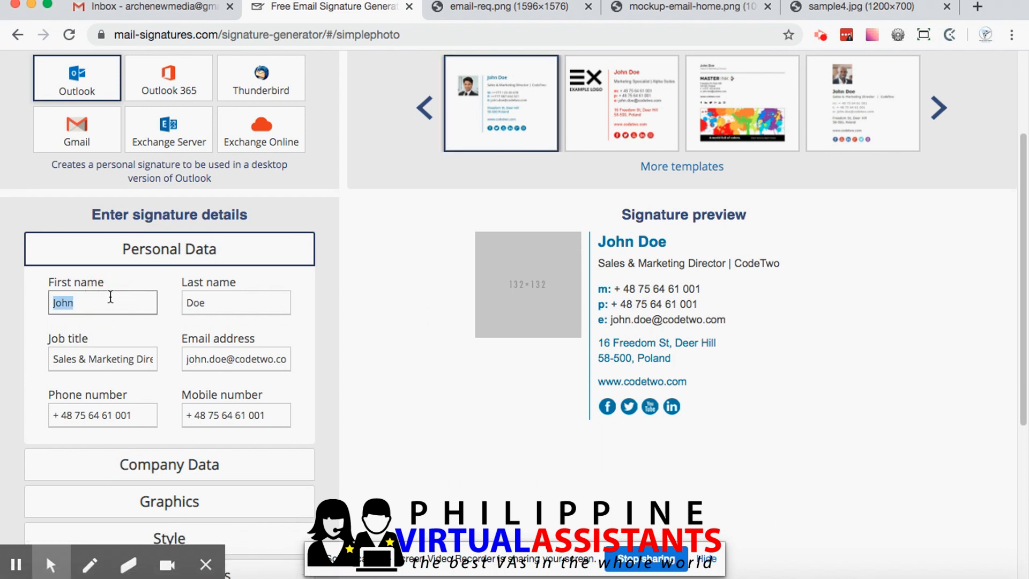
type("Frank")
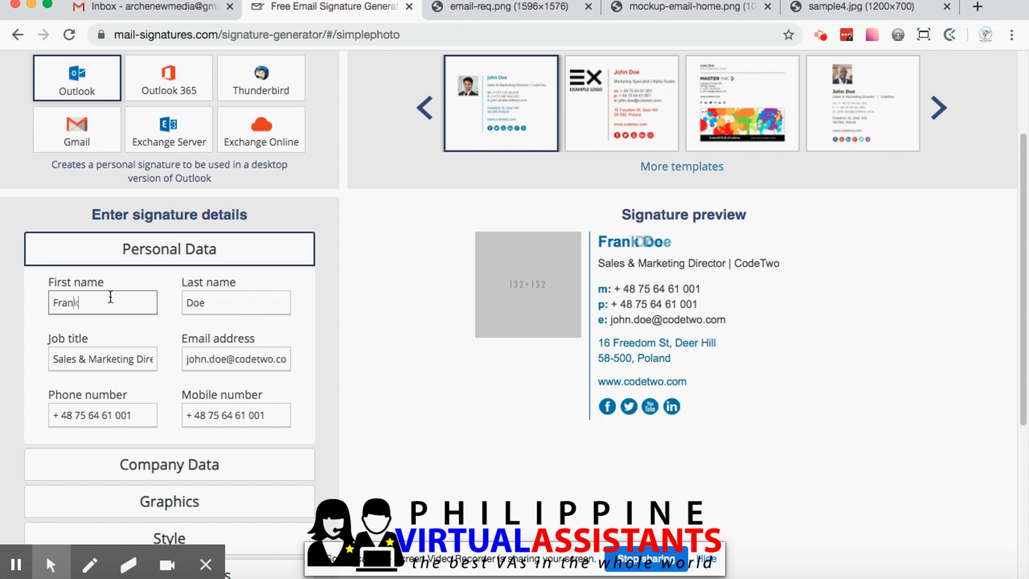
key("Tab")
type("Sinatra")
Set the signature's job title to CEO
scroll(55, 331, "down", 1)
left_click(80, 346)
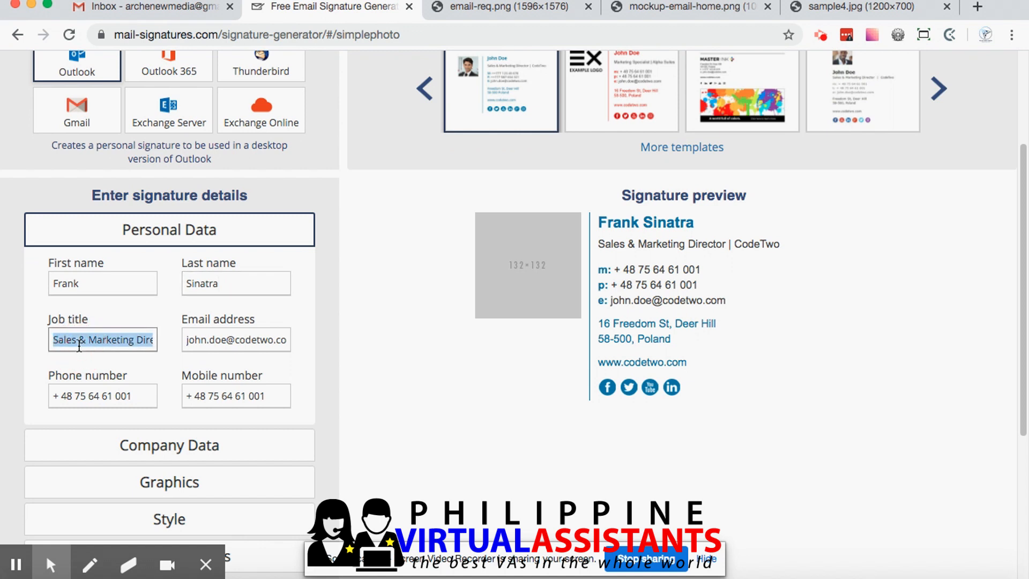
type("EO")
key("BackSpace")
key("BackSpace")
type("CEO")
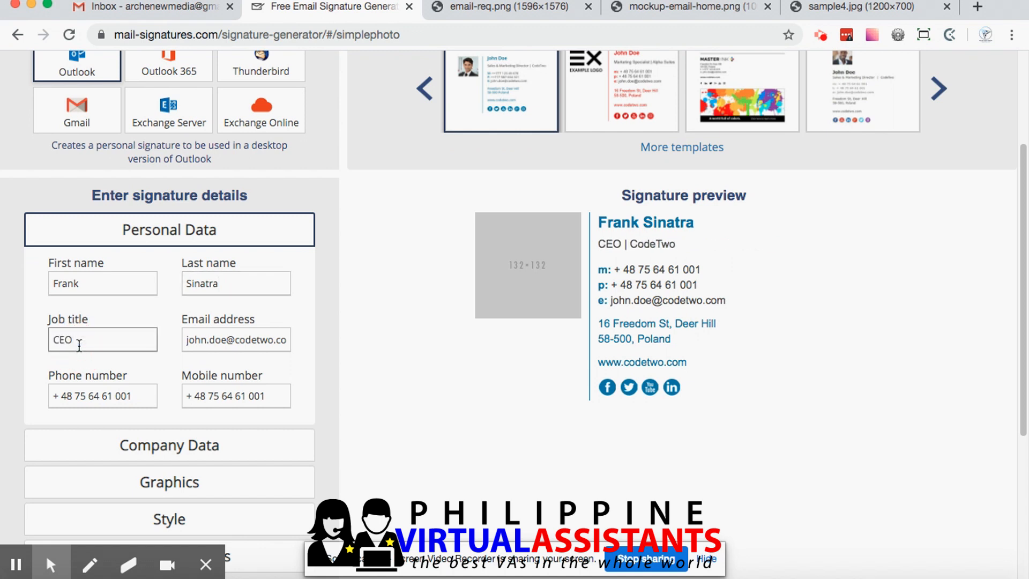
Replace the sample email address in the personal data with the signature owner's e-mail address
triple_click(244, 346)
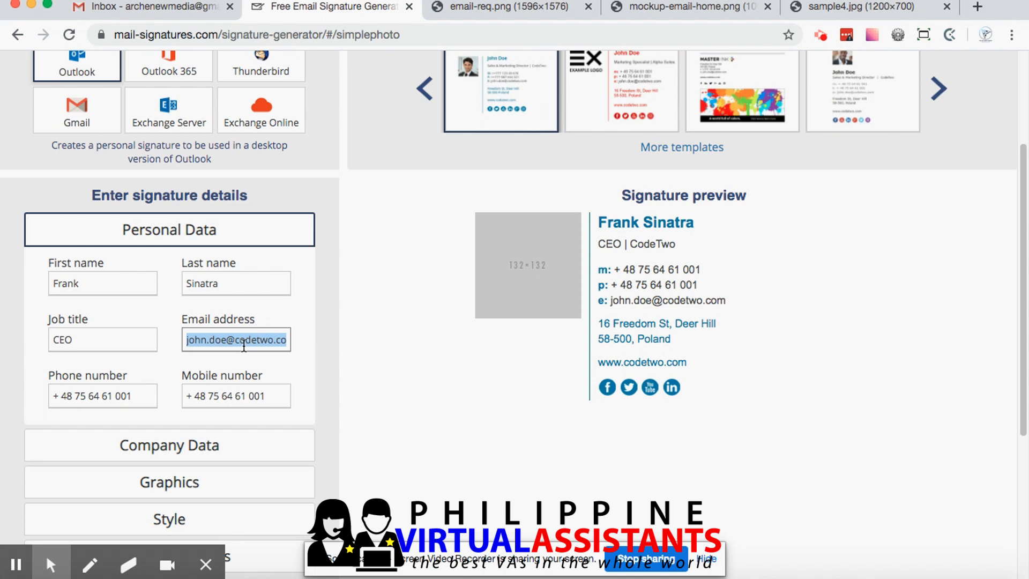
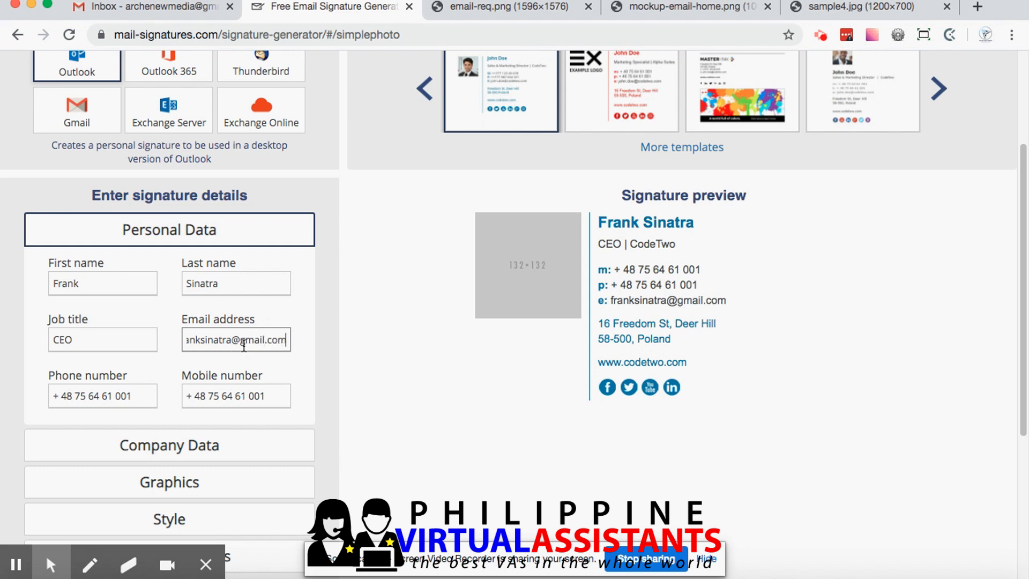
Replace the sample phone number with the signature owner's phone number and clear the mobile number
scroll(244, 346, "down", 1)
left_click_drag(60, 368, 39, 365)
triple_click(78, 369)
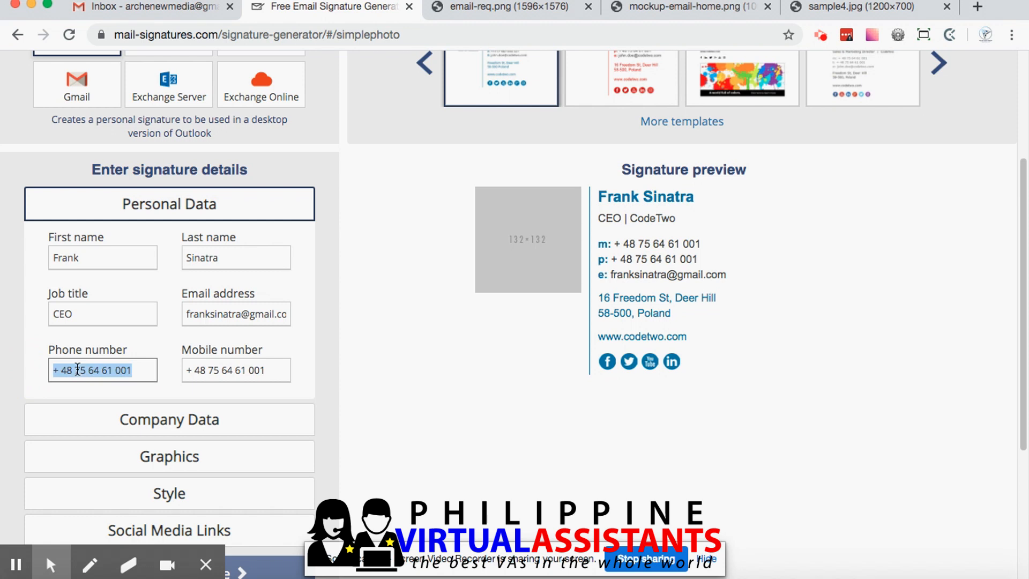
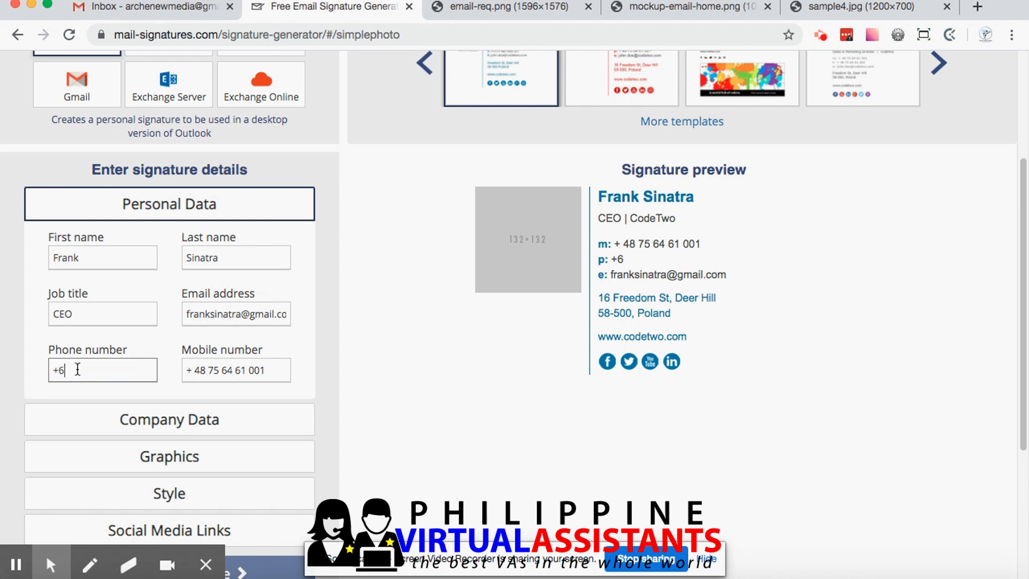
key("Left")
key("Left")
key("Left")
key("BackSpace")
triple_click(232, 370)
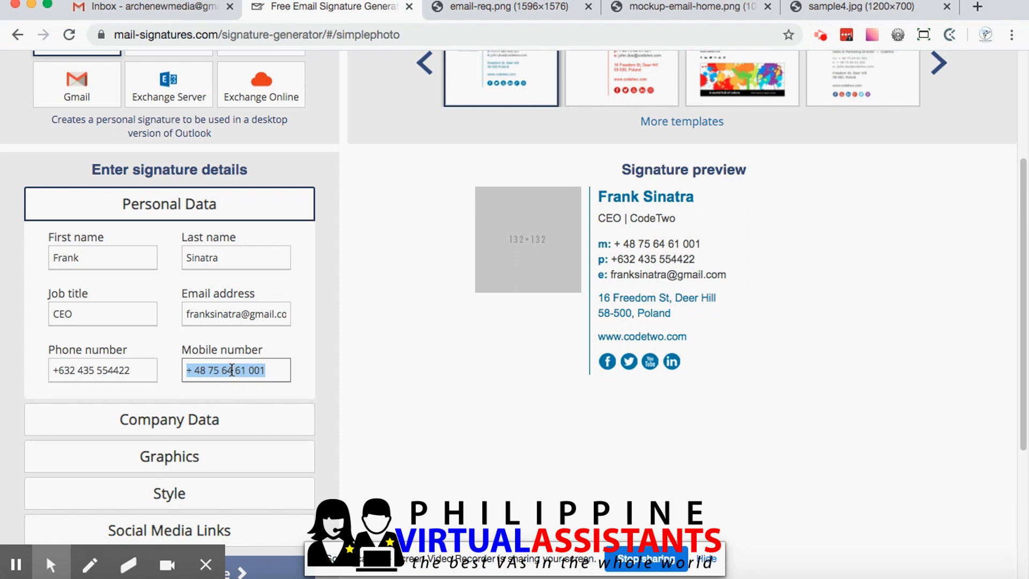
key("BackSpace")
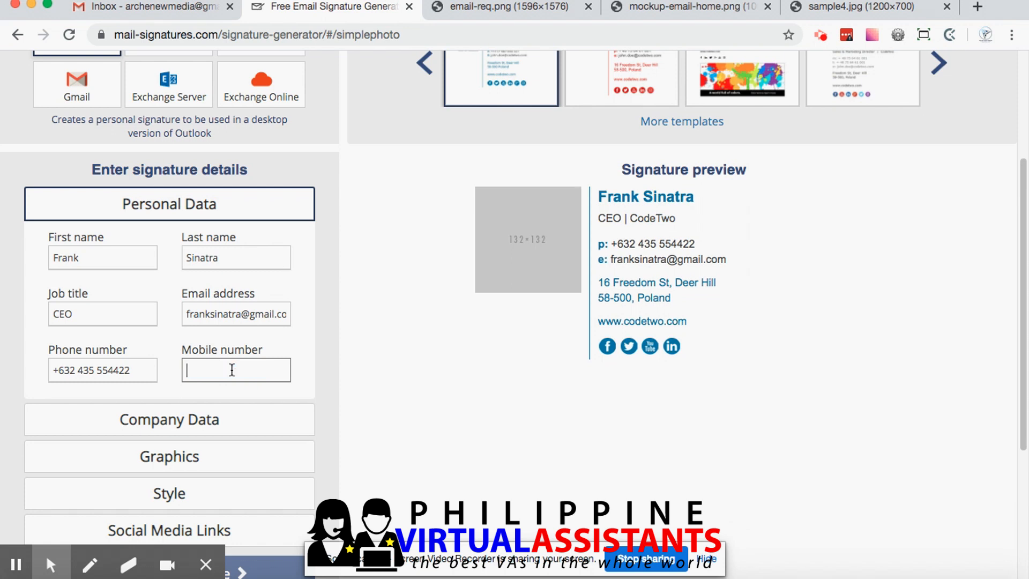
Replace the sample company name in the company data with a name beginning "Arc"
scroll(232, 370, "down", 3)
left_click(192, 349)
triple_click(109, 221)
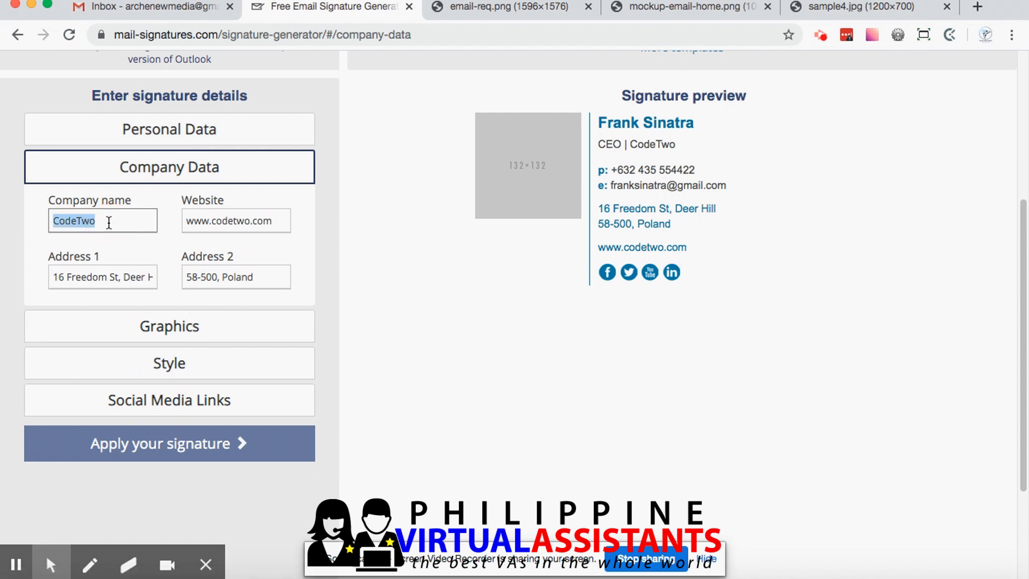
type("Arc")
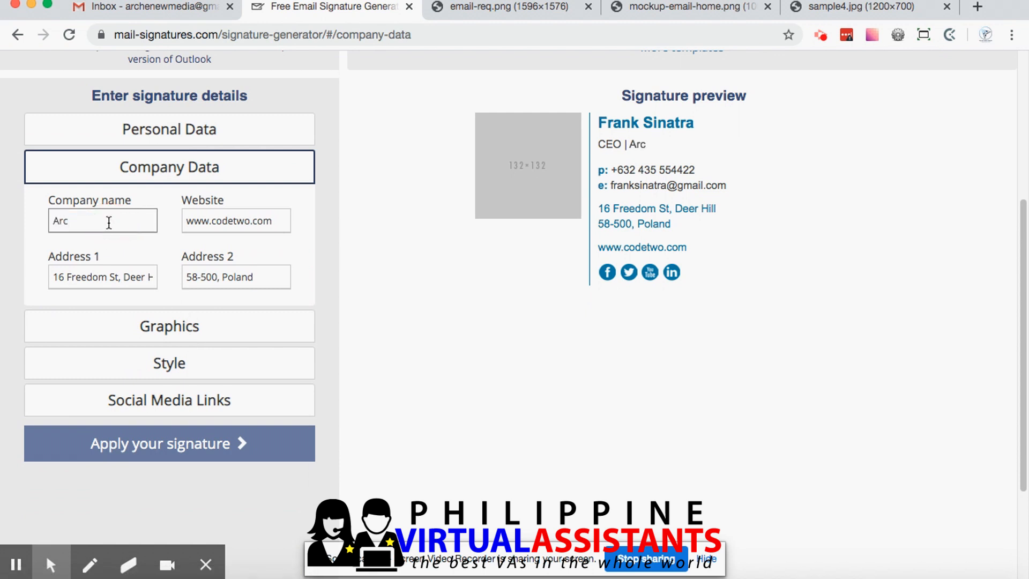
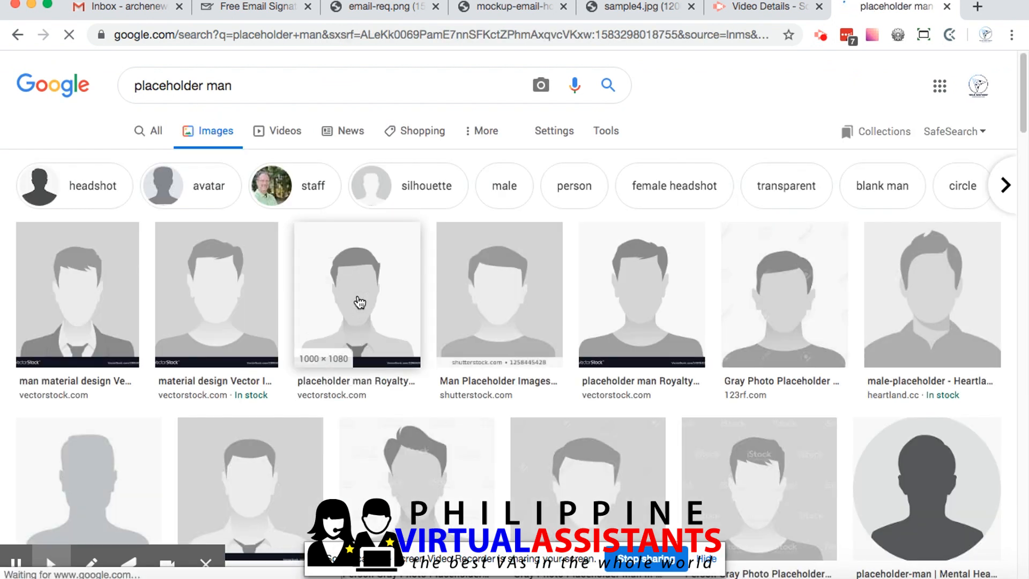
Copy the image address of VectorStock's gray T-shirt placeholder man from the image search results
left_click(355, 300)
left_click(260, 151)
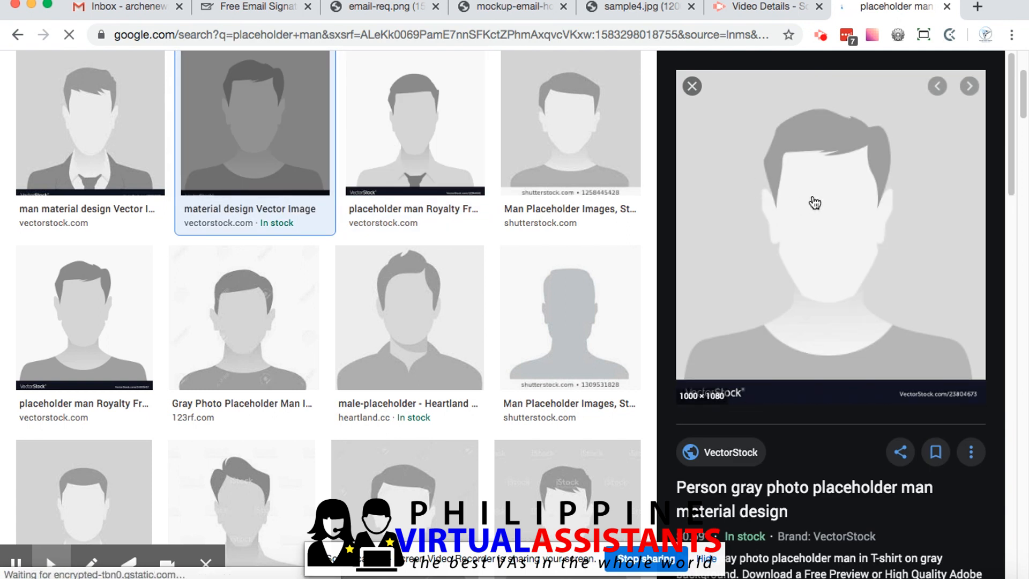
right_click(814, 197)
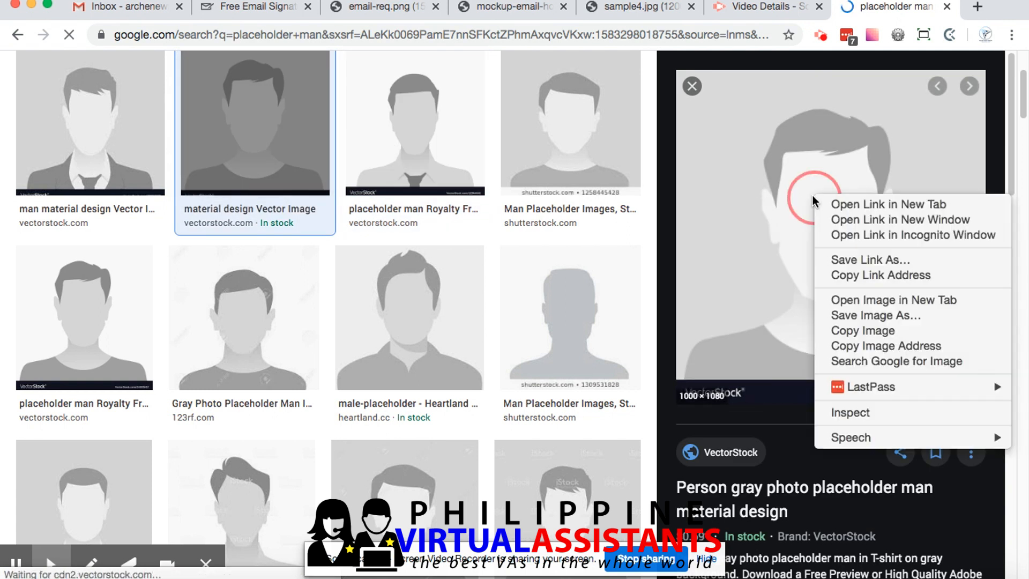
left_click(898, 349)
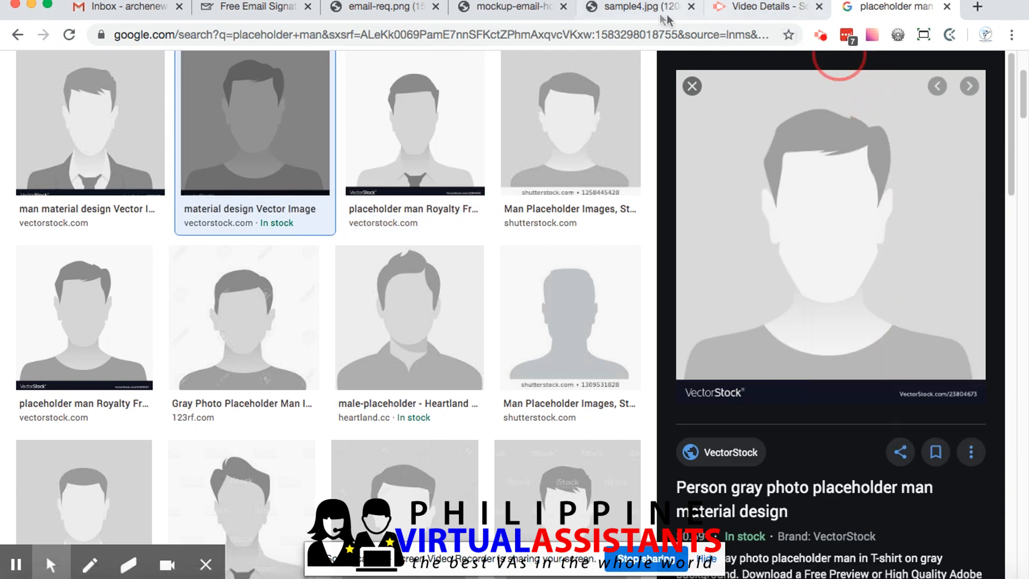
Switch to the signature generator and replace the signature's photo URL with the copied VectorStock image address
left_click(381, 7)
left_click(252, 8)
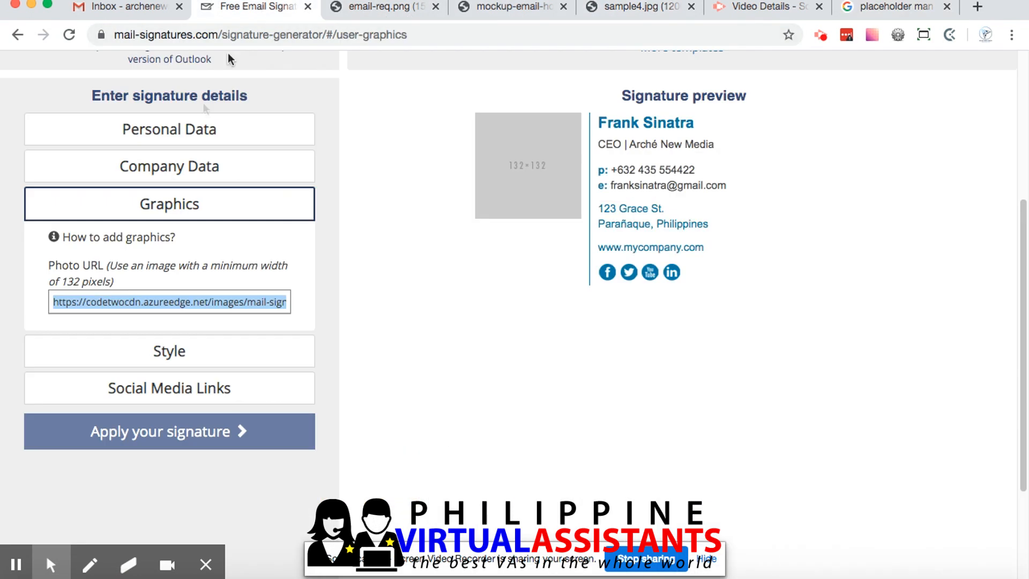
left_click(152, 304)
triple_click(151, 303)
key("super+v")
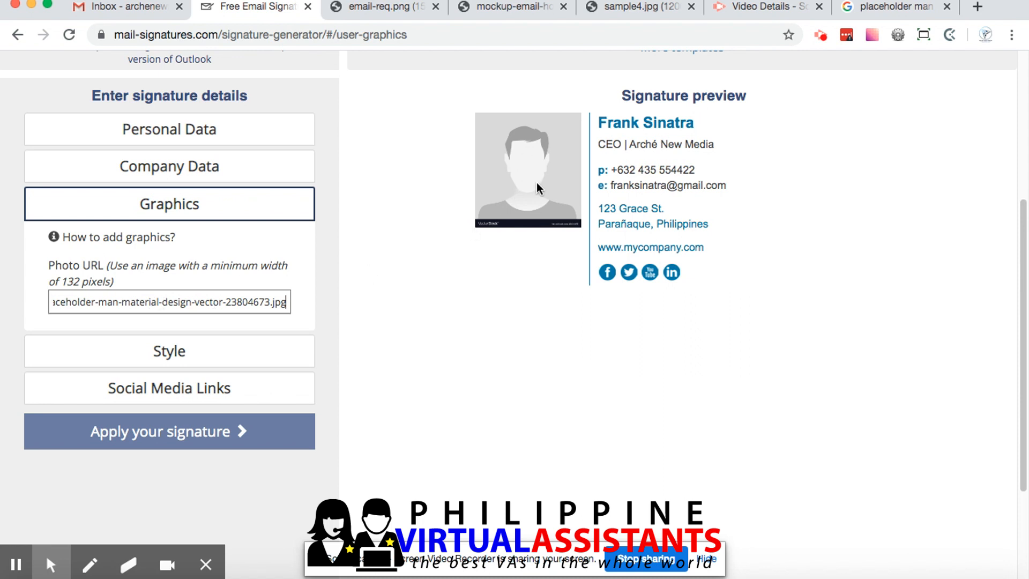
Search the web in a new browser tab for "free upload image"
left_click(978, 7)
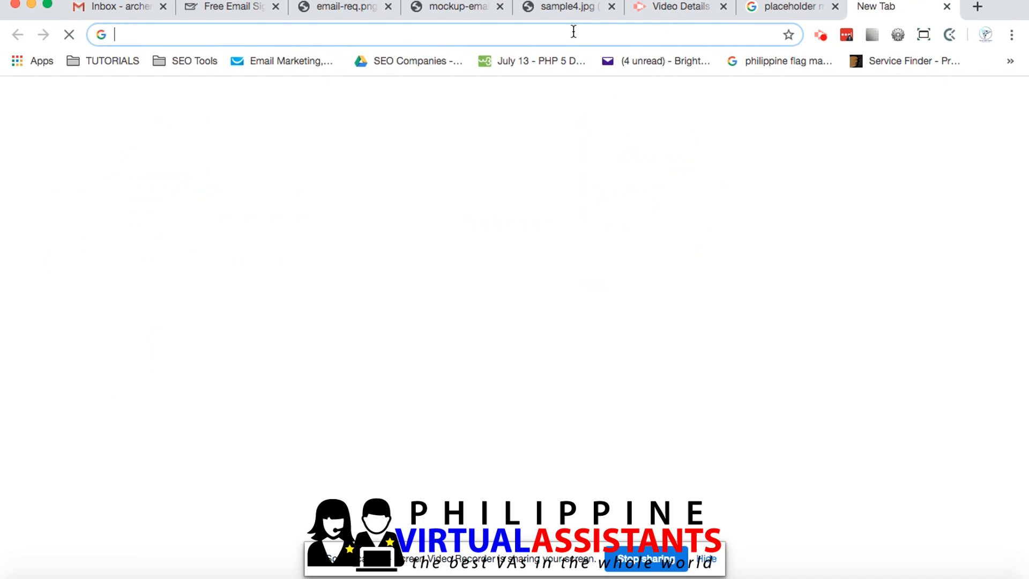
type("upload")
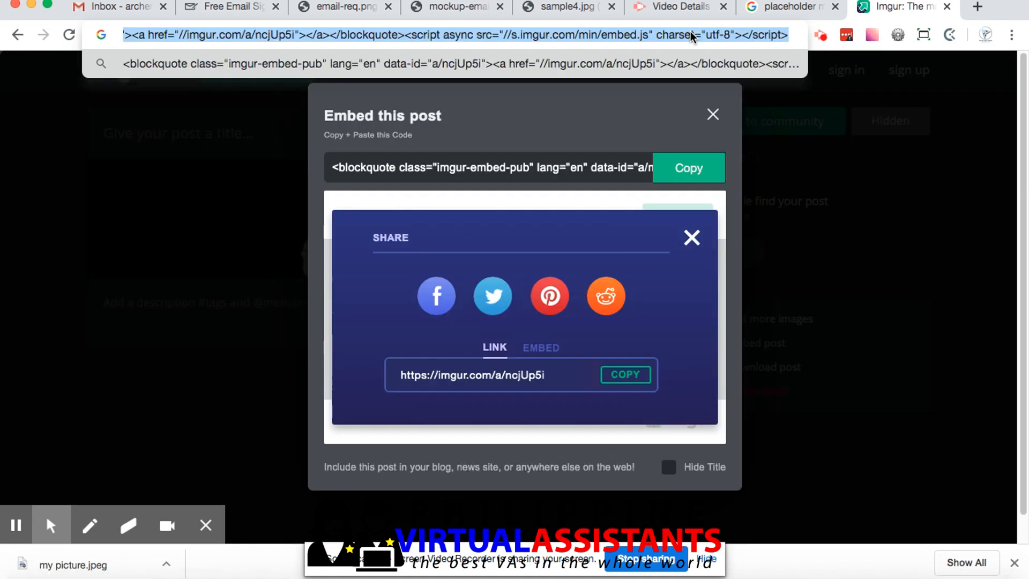
type("free up")
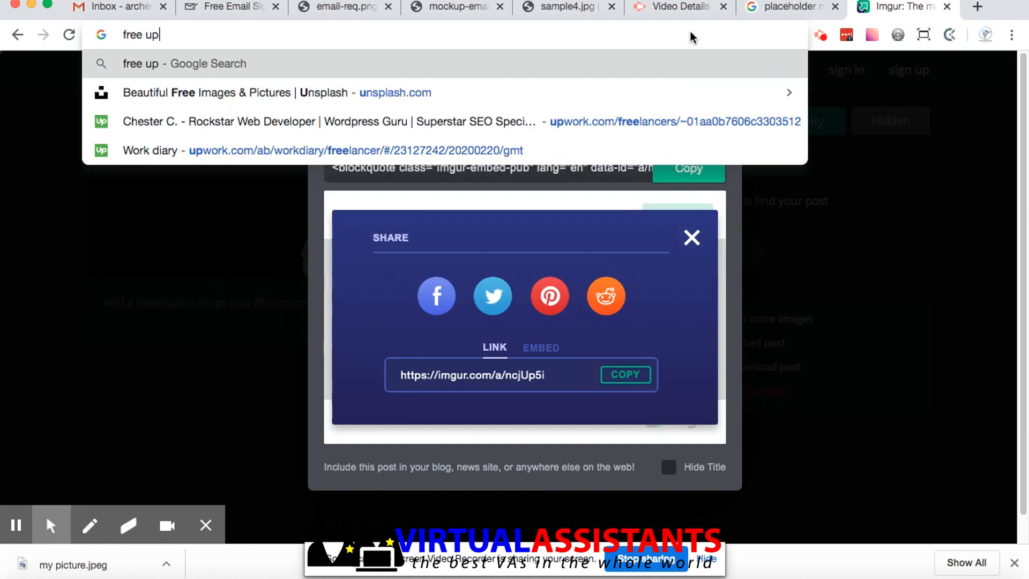
type("load image")
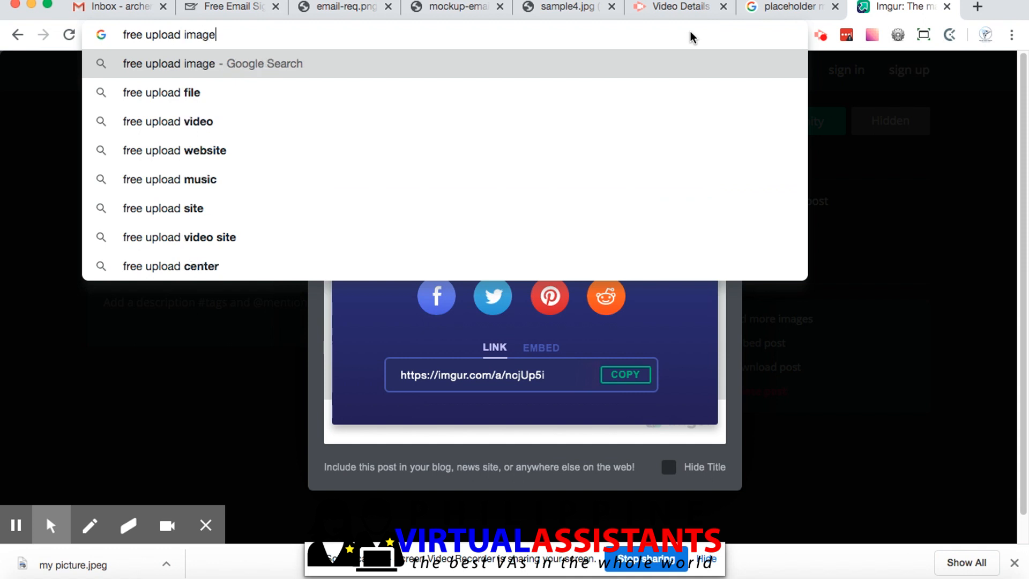
key("Return")
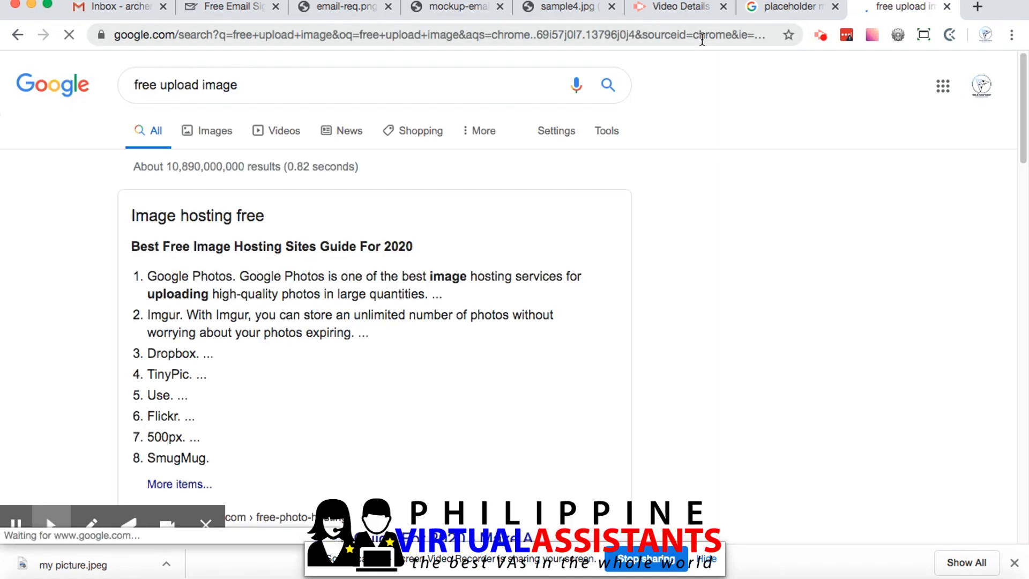
Open the "ImgBB — Upload Image — Free Image Hosting" result in a separate tab
scroll(345, 239, "down", 3)
scroll(345, 239, "down", 3)
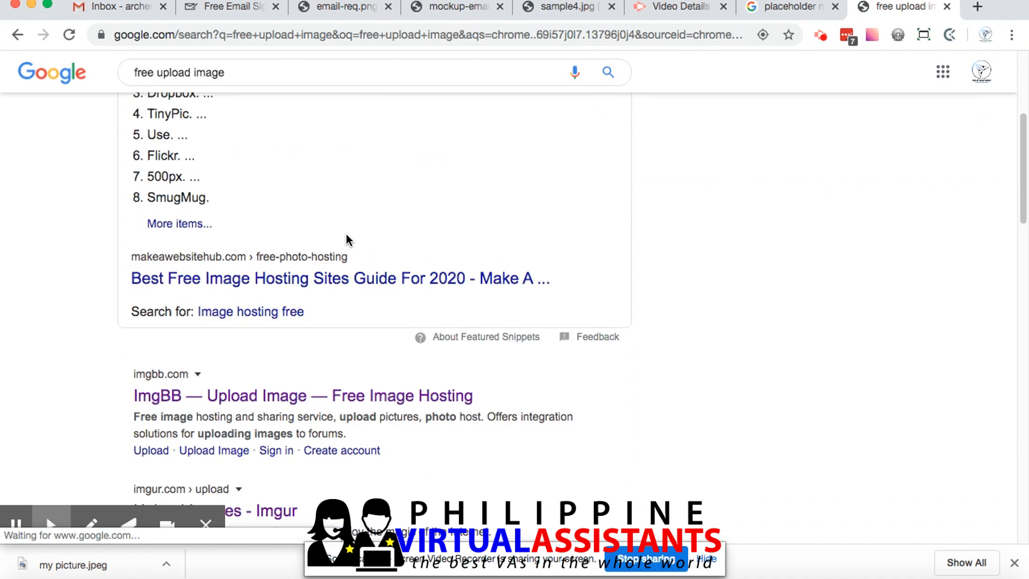
scroll(347, 239, "down", 2)
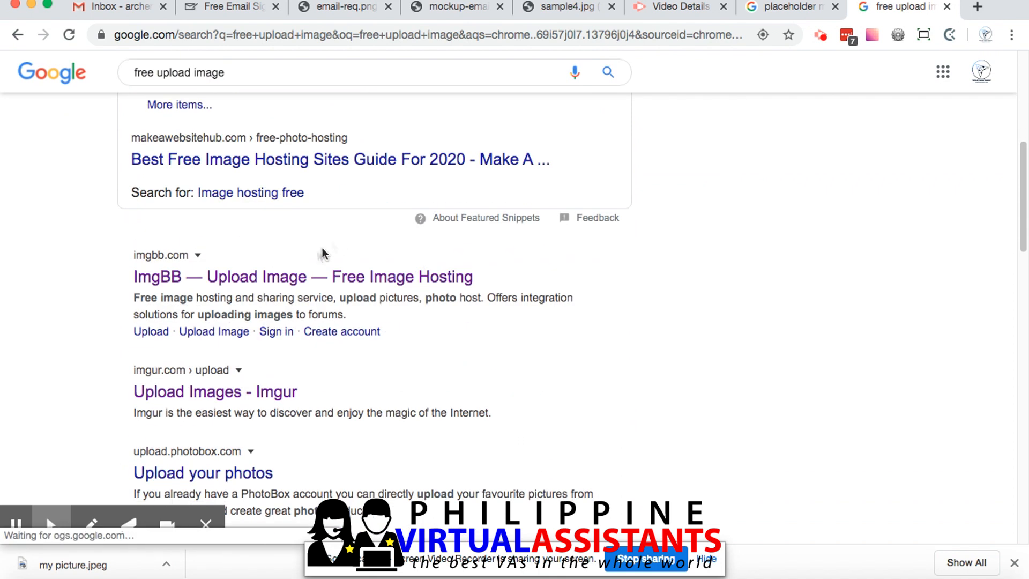
right_click(297, 279)
left_click(300, 285)
Open the PhotoBox "Upload your photos" result in a separate tab
scroll(313, 285, "down", 3)
right_click(244, 327)
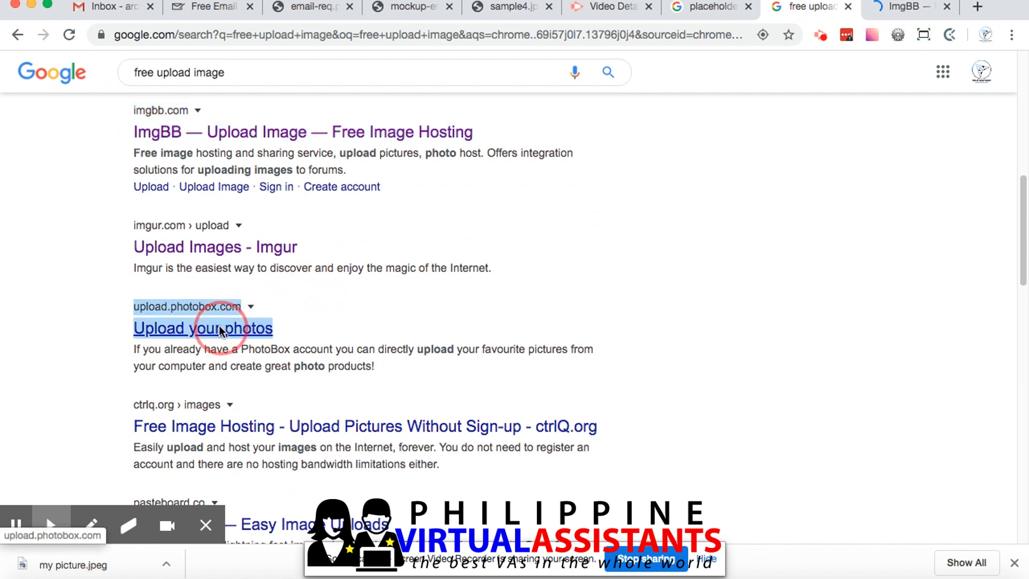
left_click(311, 331)
scroll(386, 322, "down", 2)
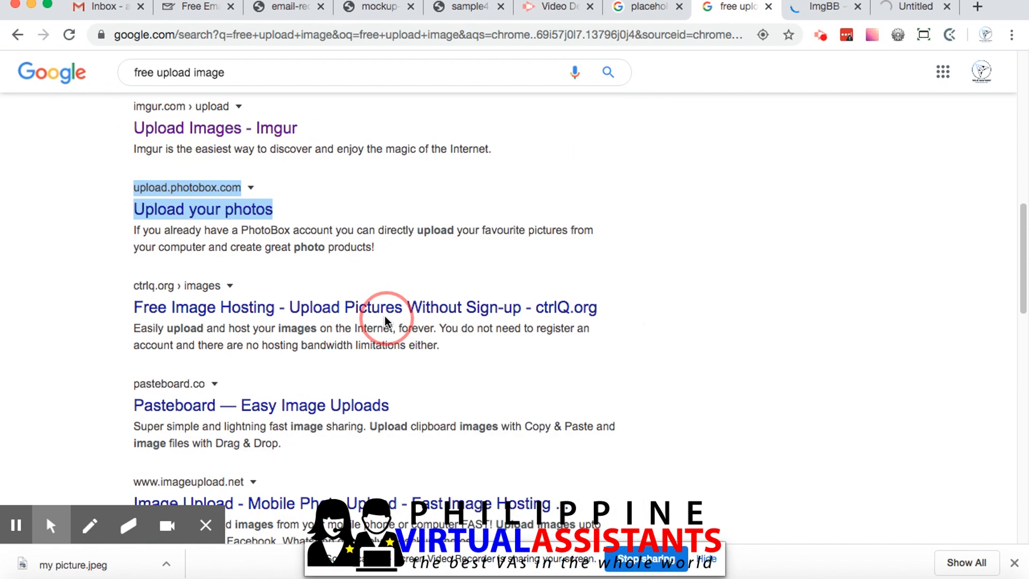
Switch to ImgBB and upload the portrait file "my picture" from the computer
scroll(386, 321, "up", 10)
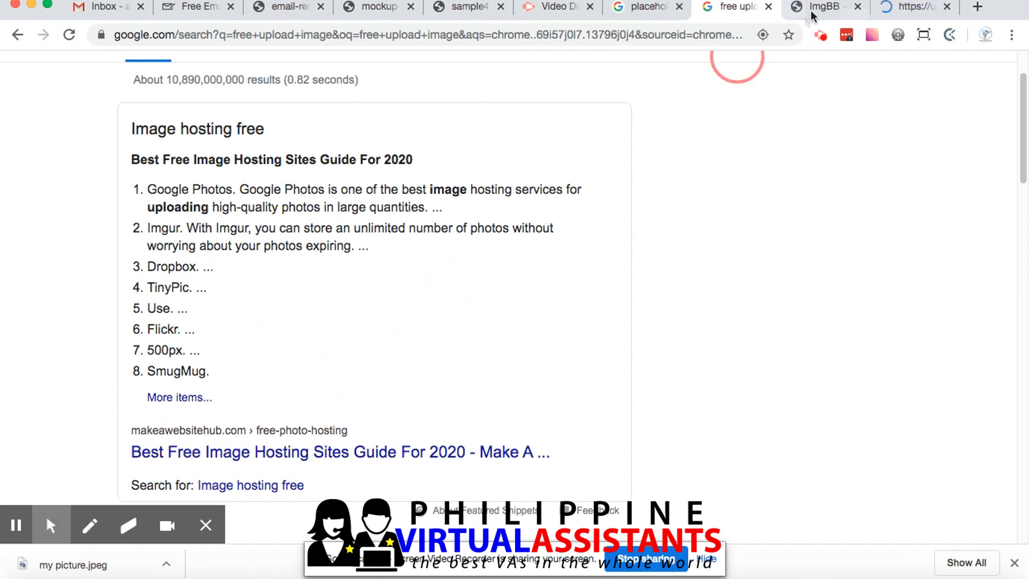
left_click(820, 6)
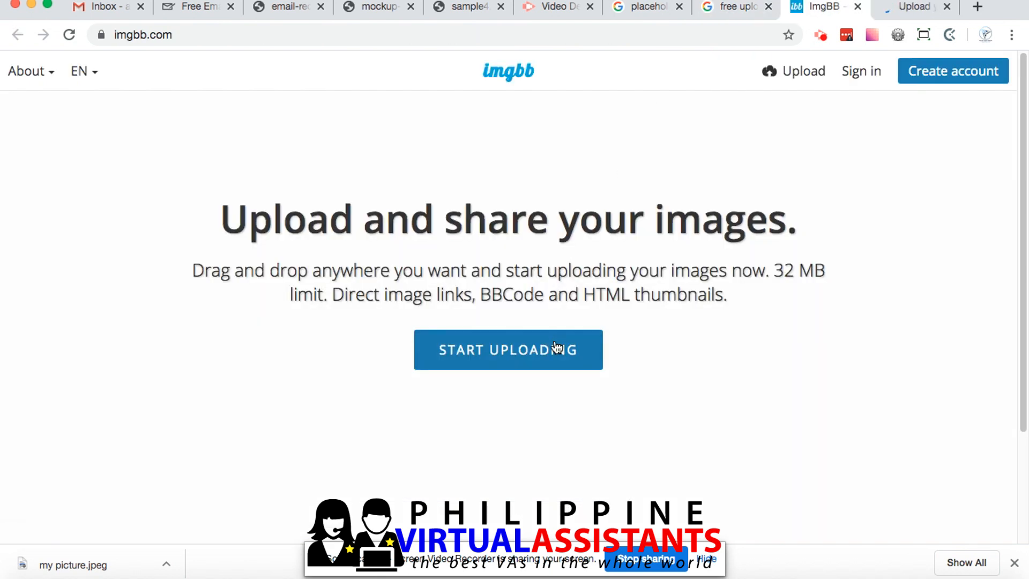
left_click(556, 349)
double_click(471, 109)
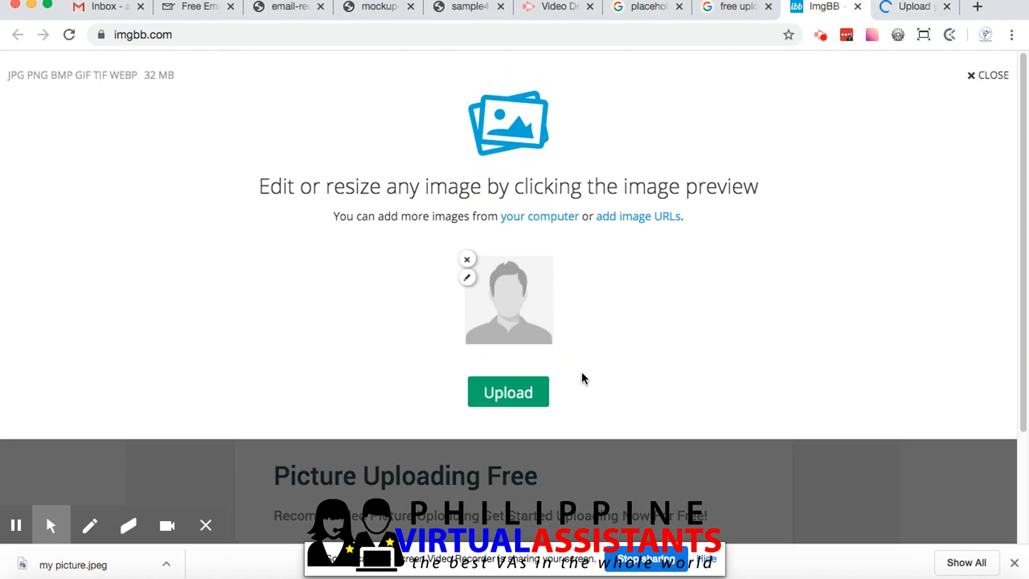
left_click(508, 399)
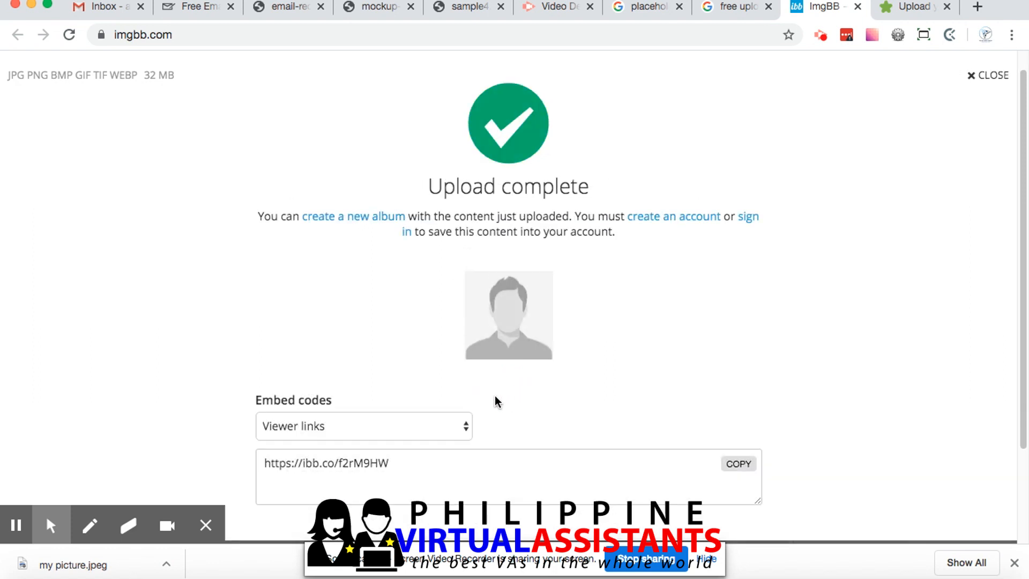
Set the uploaded picture's embed code type to HTML full linked and copy the entire code
left_click(456, 425)
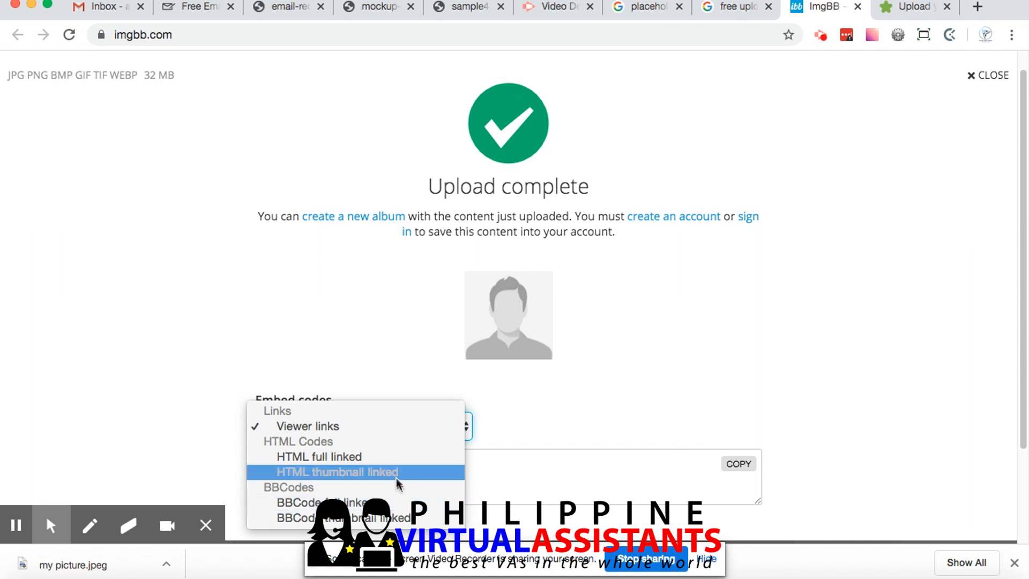
left_click(394, 461)
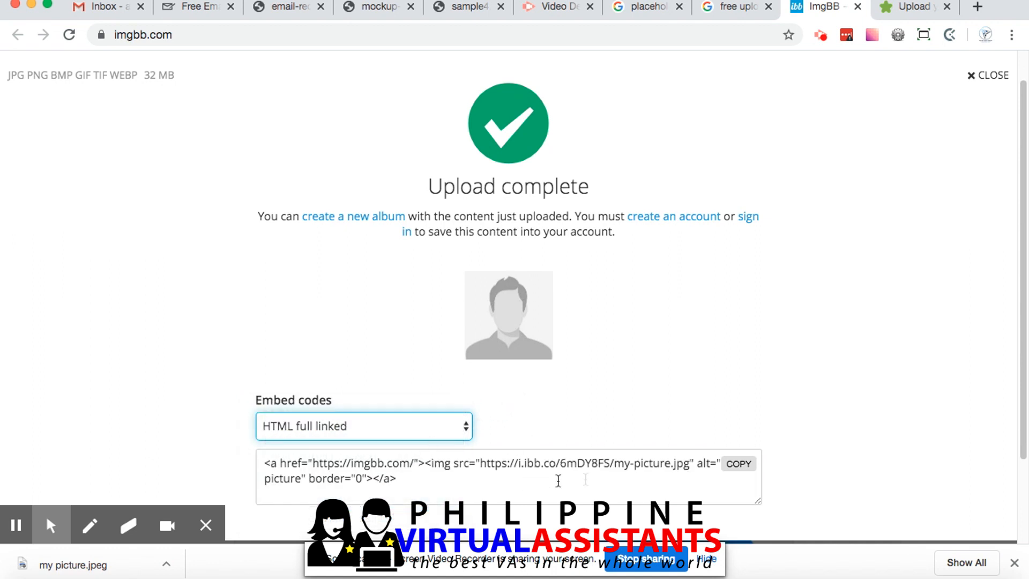
left_click_drag(689, 464, 484, 463)
key("super+a")
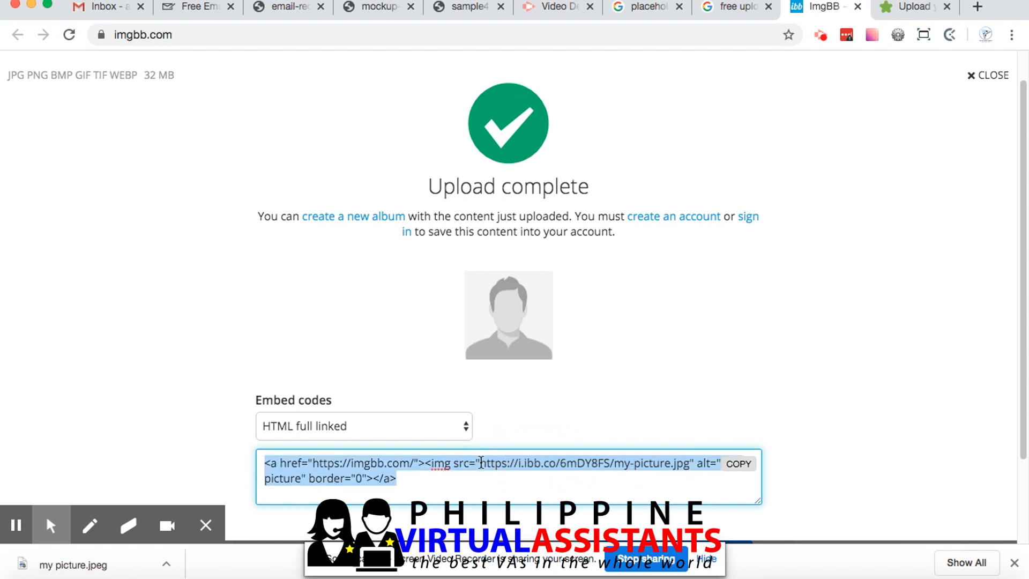
key("super+c")
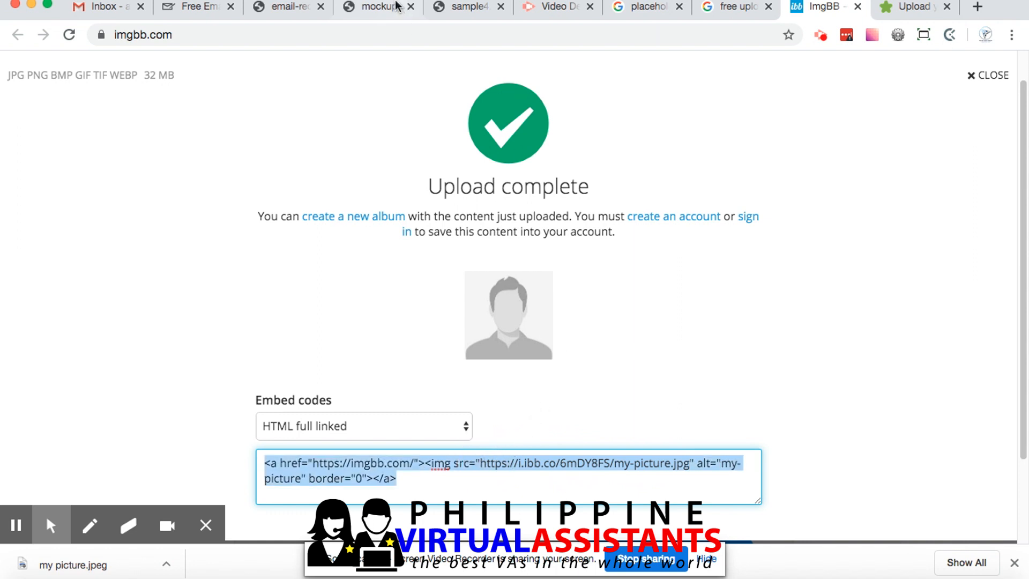
left_click(379, 36)
key("super+v")
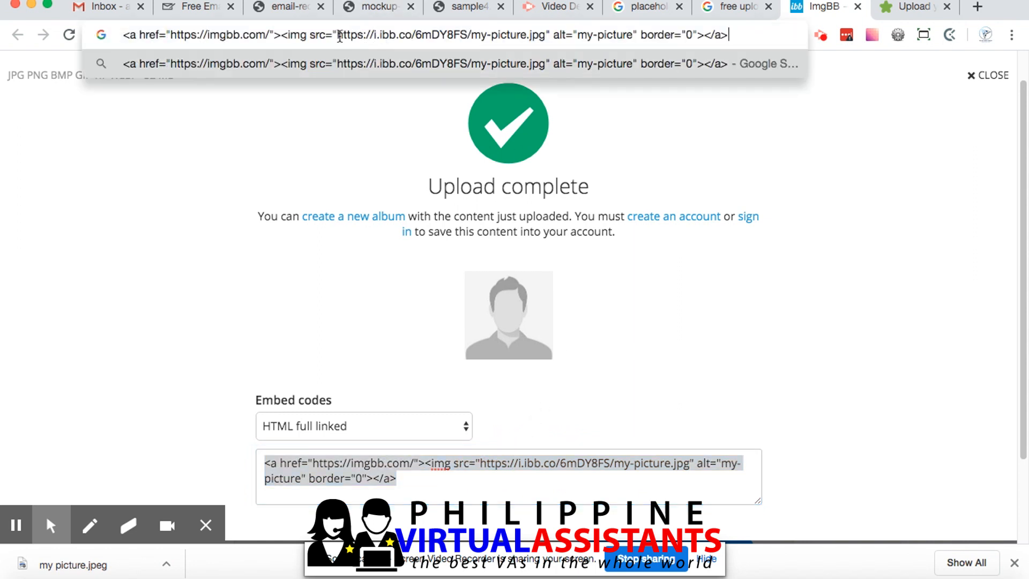
left_click_drag(338, 35, 545, 35)
key("super+c")
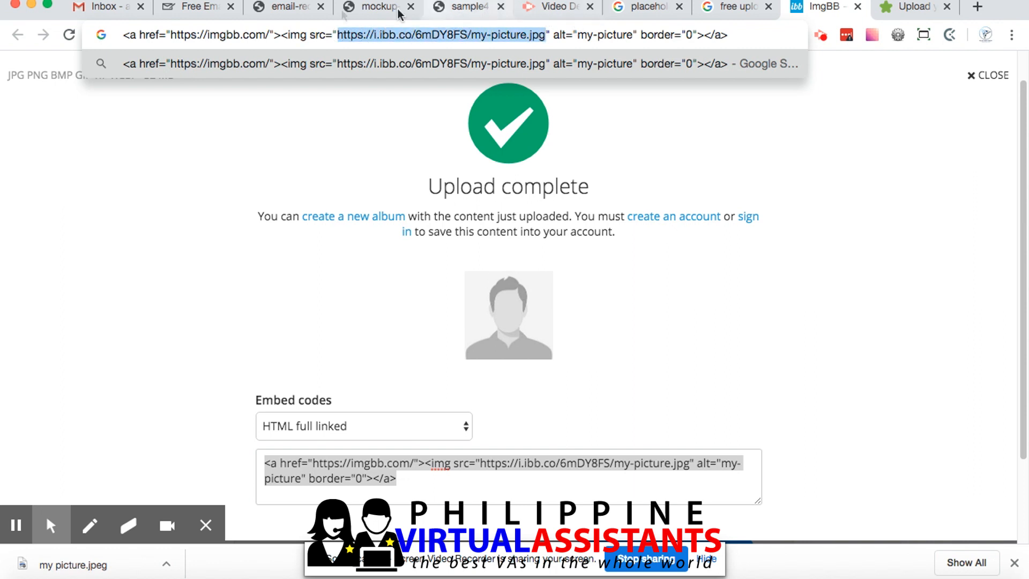
left_click(177, 7)
key("super+v")
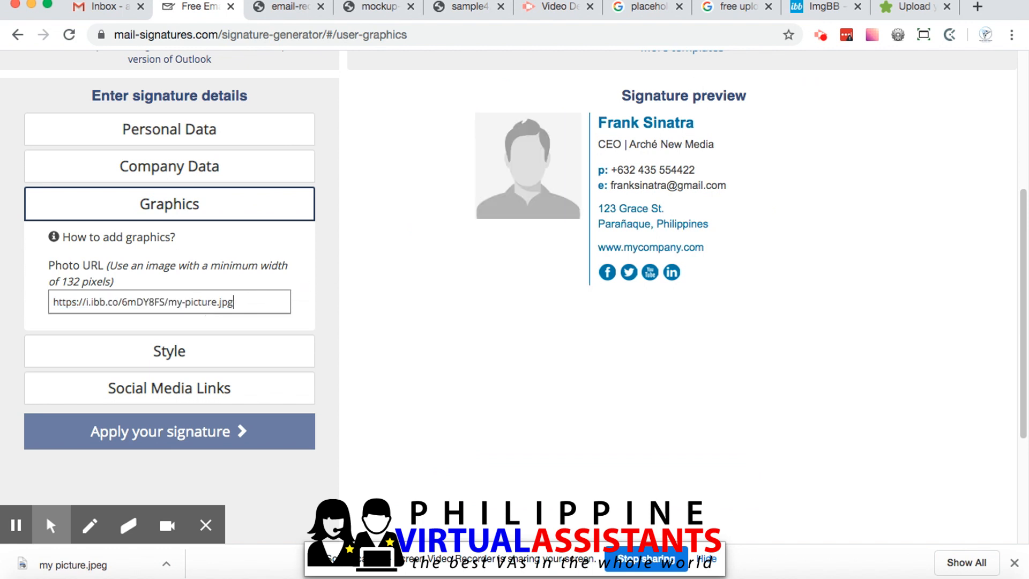
Close the PhotoBox upload tab and put the picture's direct link in the reloaded ImgBB page's address bar
left_click(821, 9)
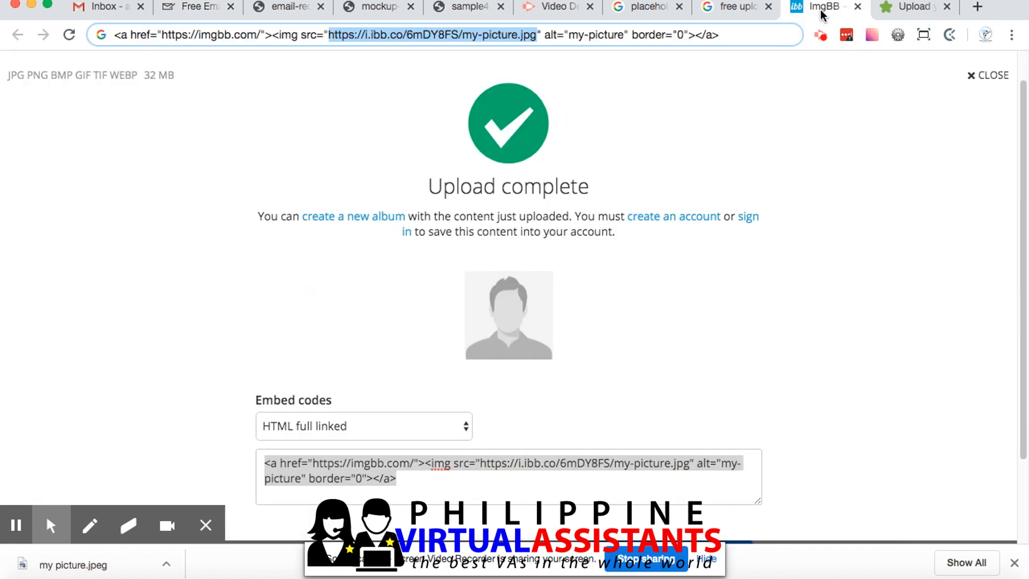
left_click(947, 7)
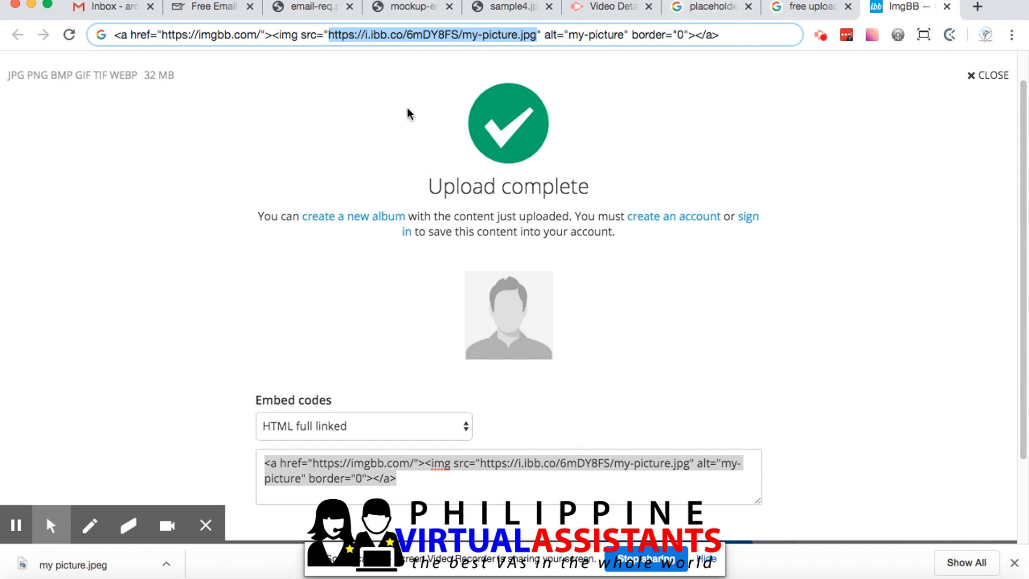
left_click(421, 39)
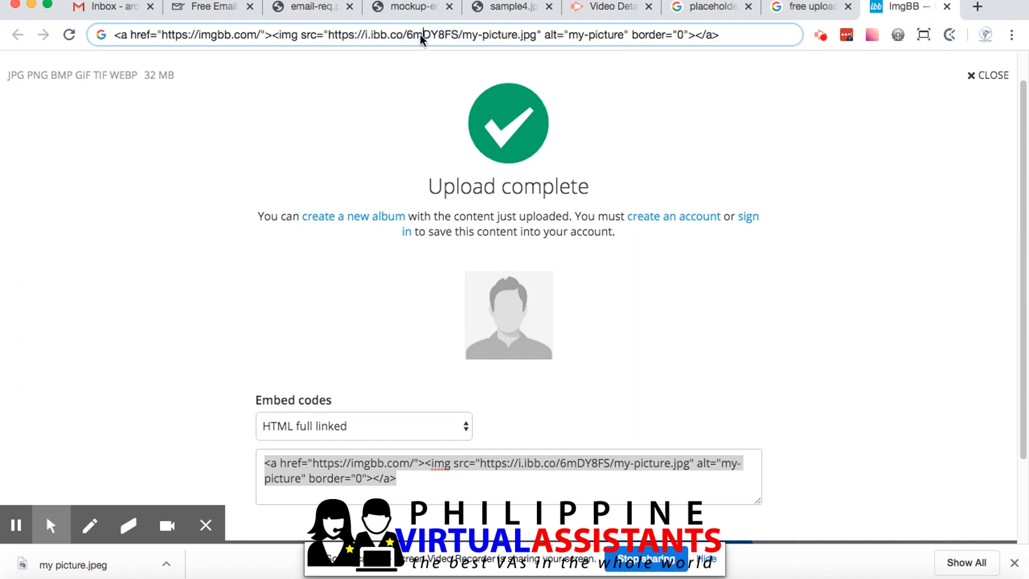
left_click(70, 35)
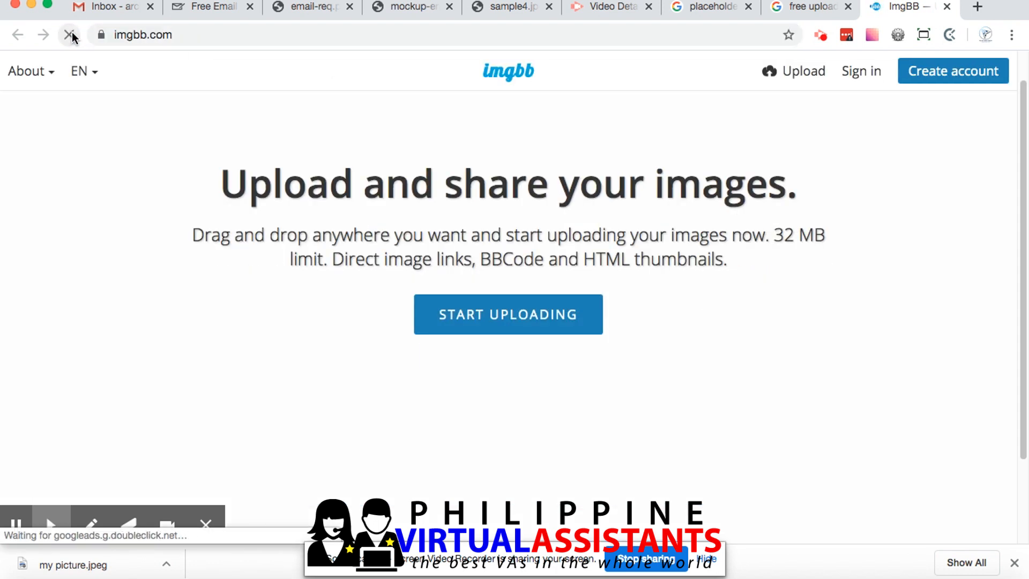
left_click(259, 33)
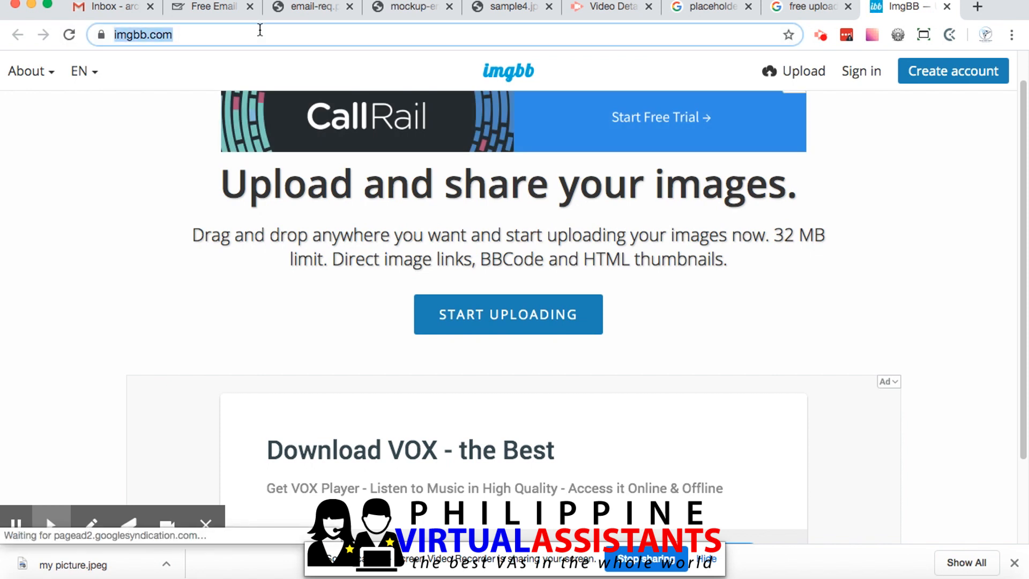
type("https://i.ibb.co/6mDY8FS/my-picture.jpg")
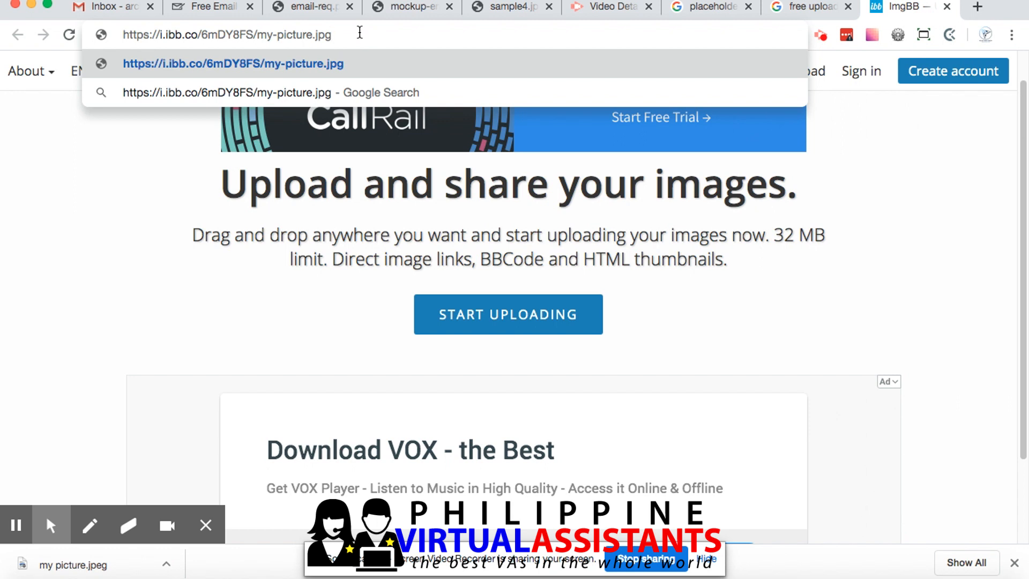
Return to the signature generator and open the style settings to review the font colors and font style
left_click(214, 12)
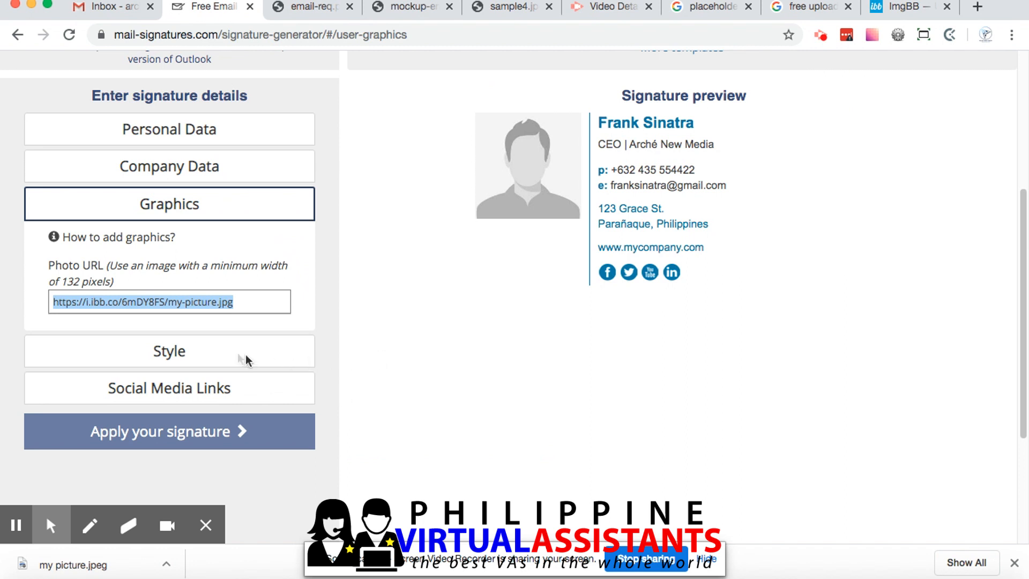
left_click(180, 354)
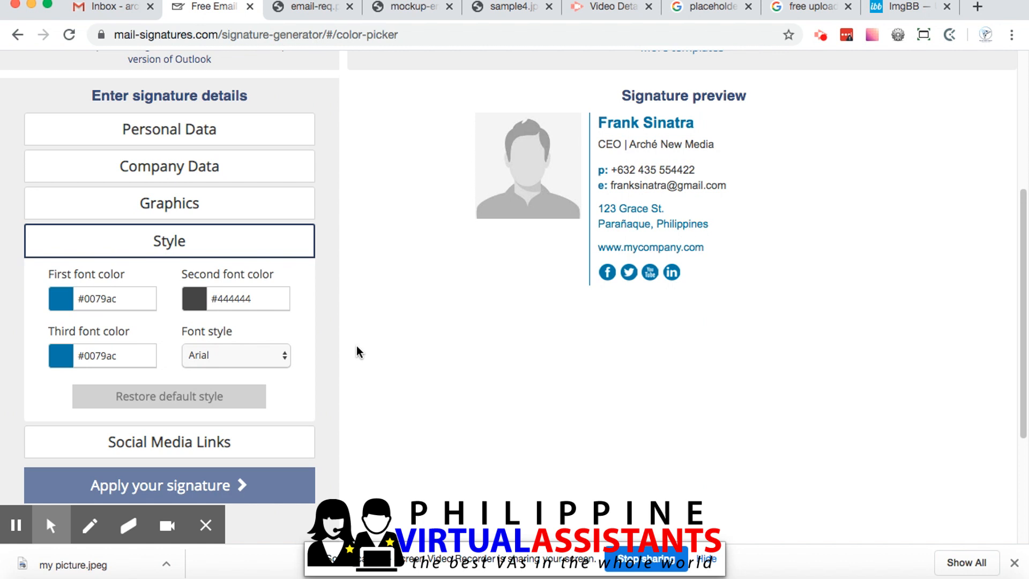
scroll(452, 343, "down", 1)
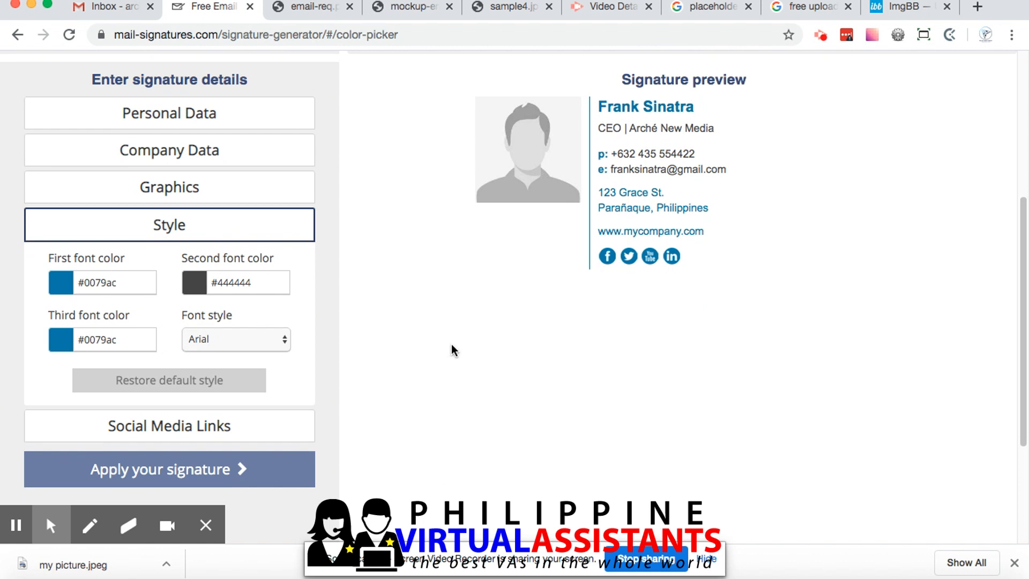
scroll(420, 343, "down", 1)
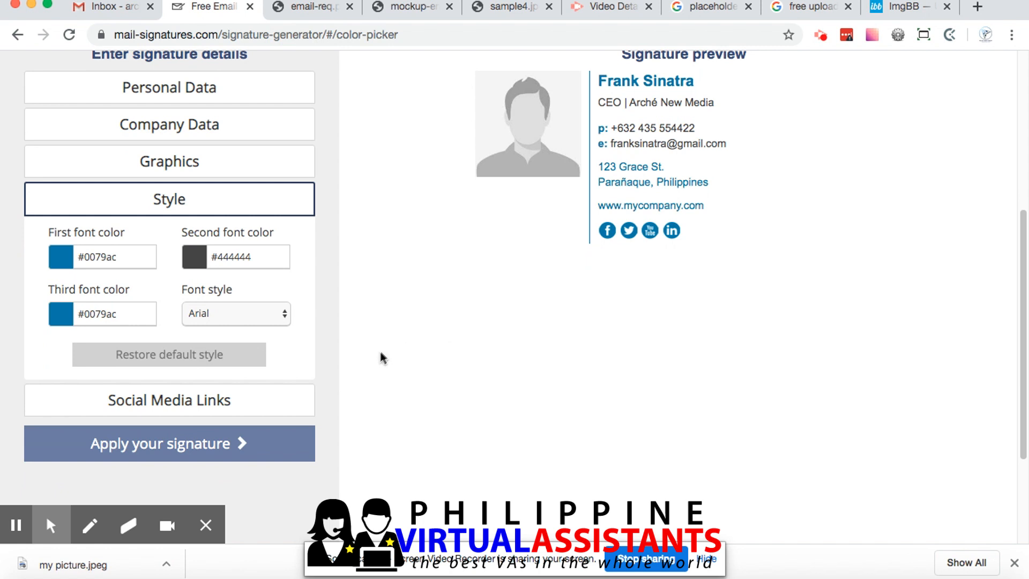
Set the signature's first font color to #ac0067 and its third font color to #28a9df, and check the available font styles
scroll(321, 378, "down", 1)
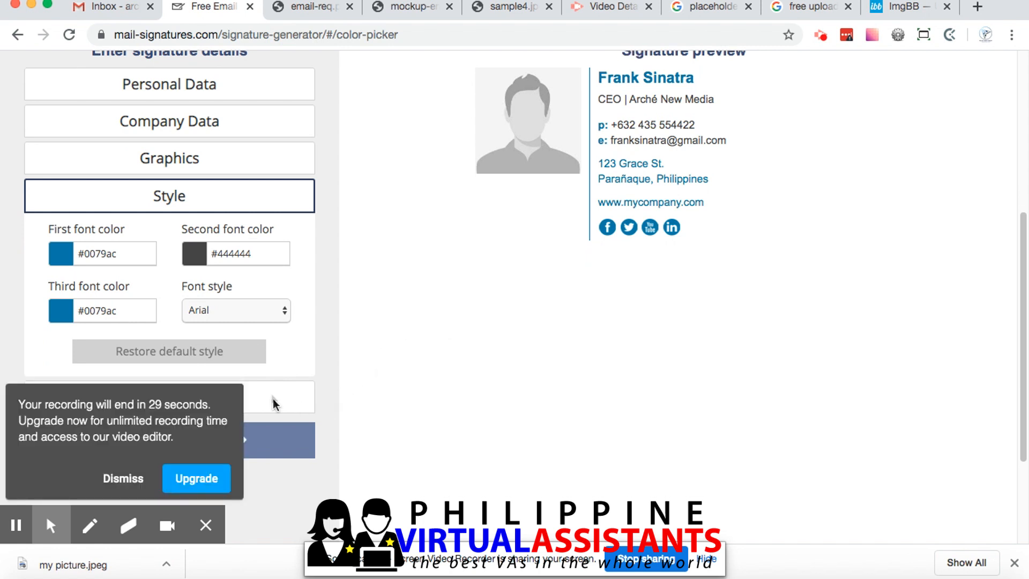
left_click(133, 481)
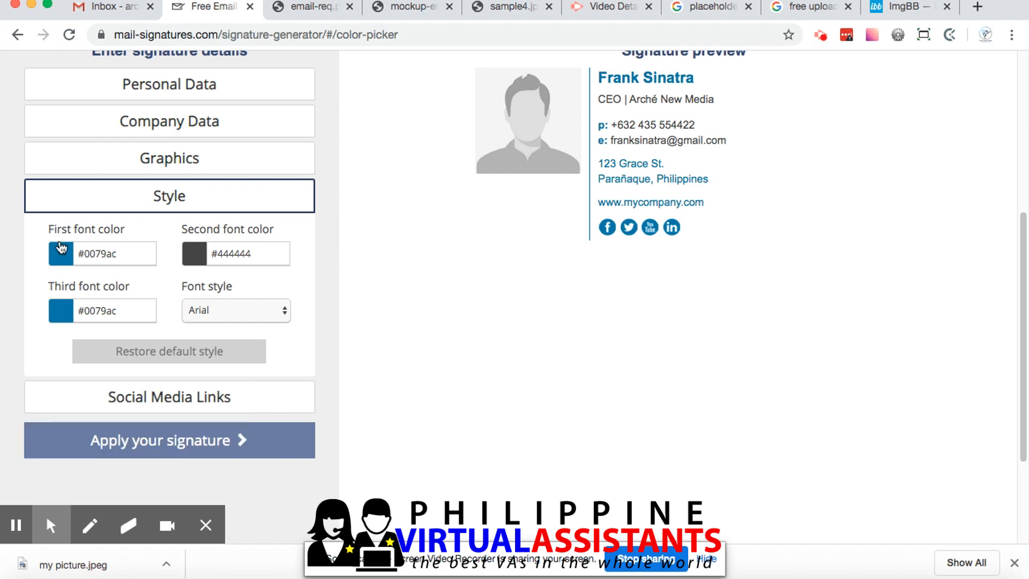
left_click(122, 256)
left_click(176, 278)
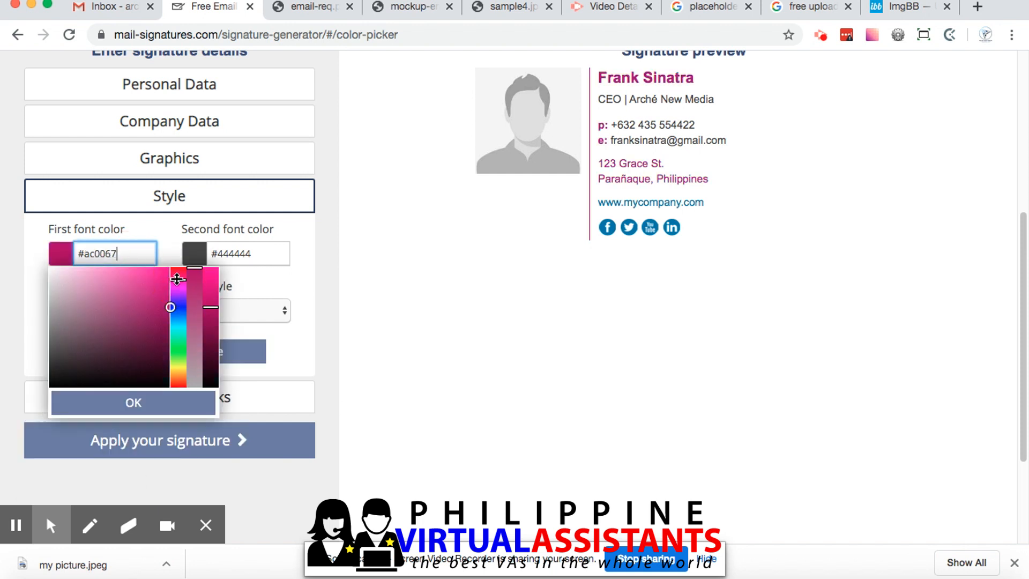
left_click(224, 255)
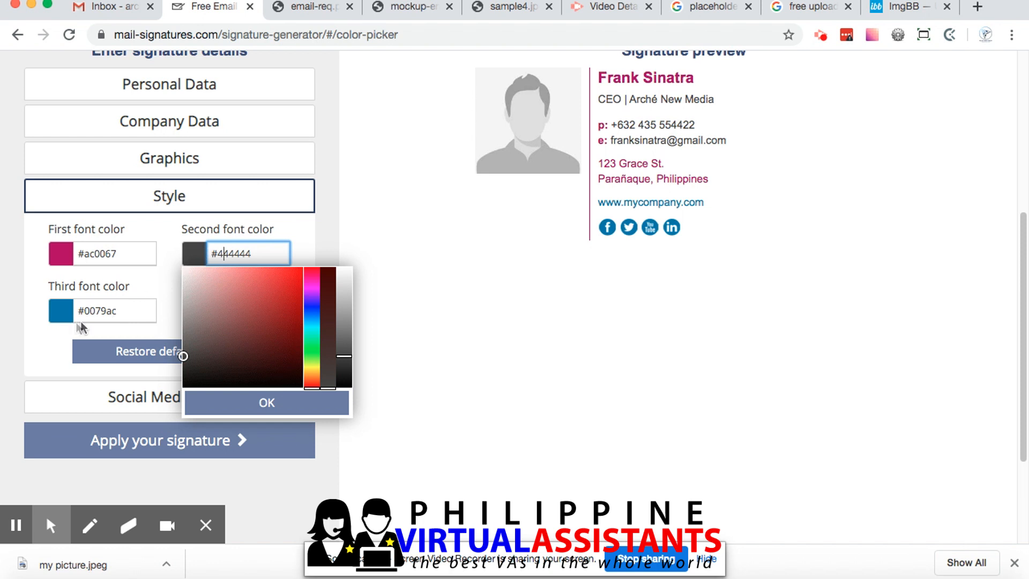
left_click(65, 313)
left_click(148, 340)
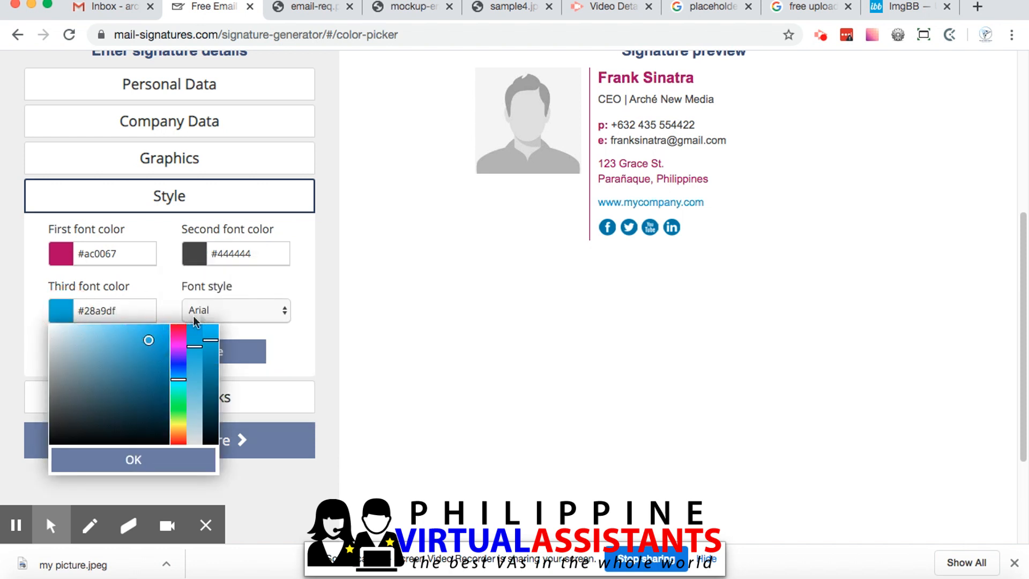
left_click(227, 311)
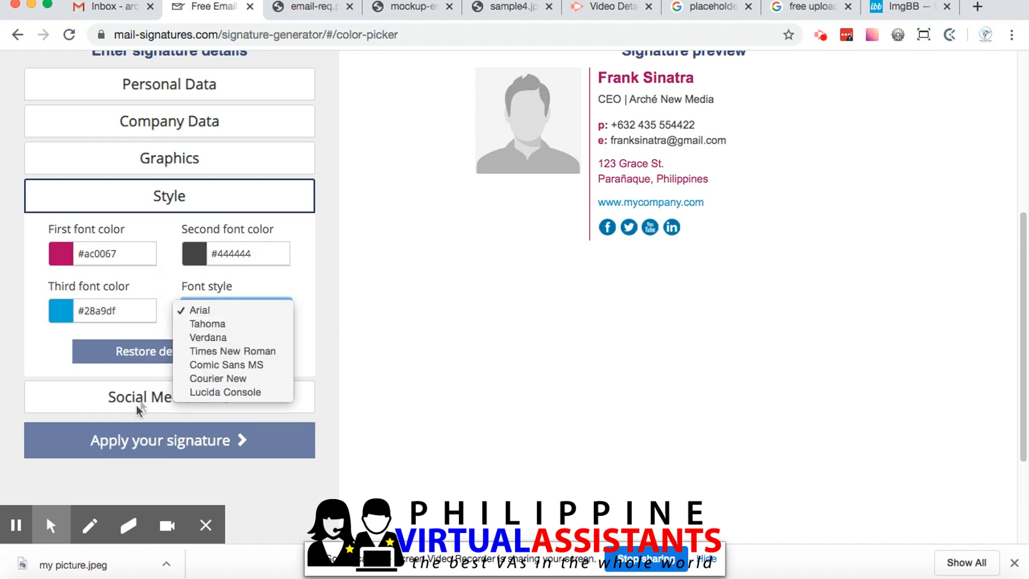
left_click(127, 436)
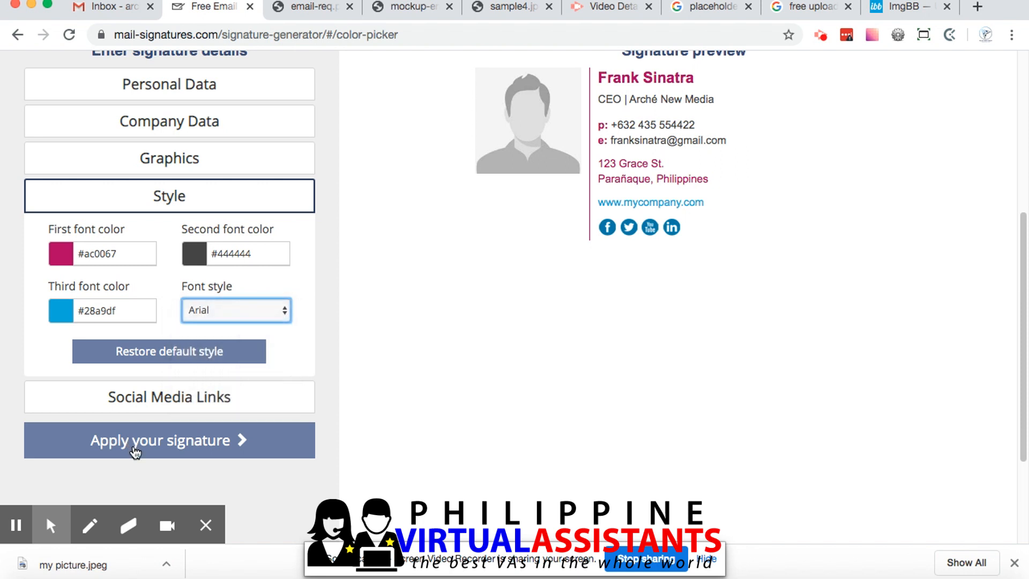
Open the social media links and check the full Twitter profile address
left_click(143, 397)
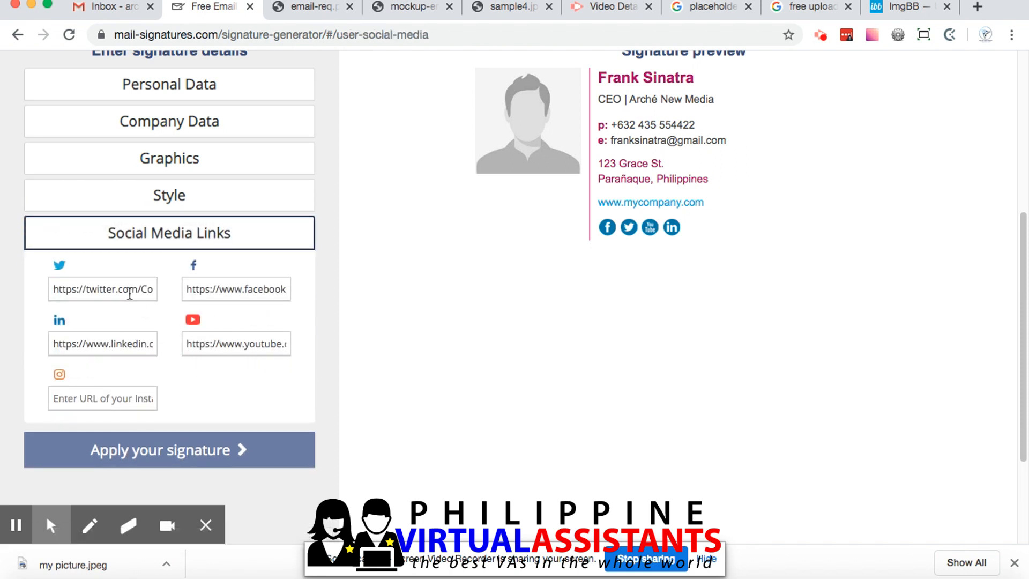
triple_click(130, 293)
key("Right")
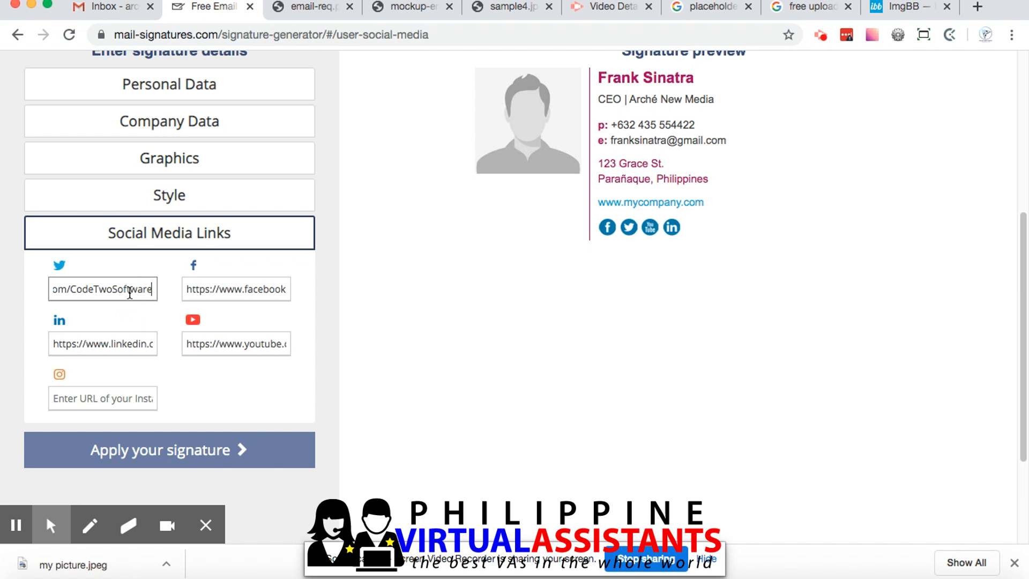
Apply the signature for Outlook and copy it to the clipboard
left_click(202, 451)
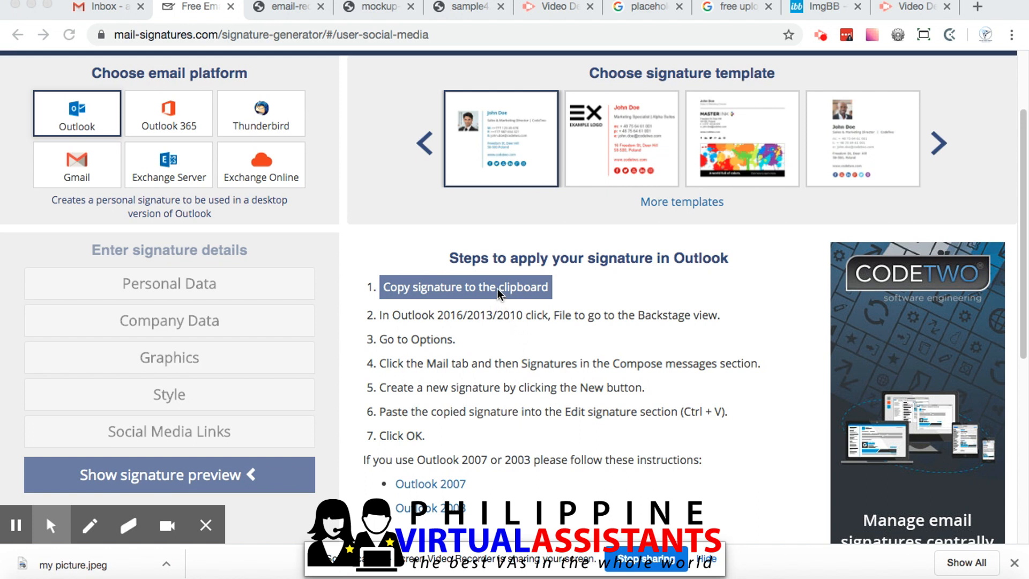
left_click(465, 290)
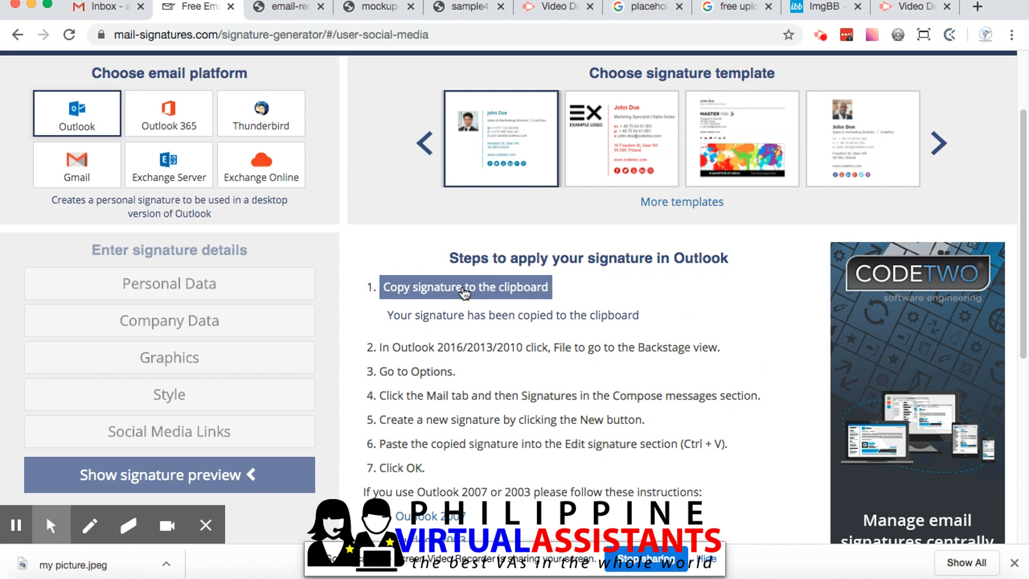
Switch to the Gmail inbox and open its general settings
left_click(83, 10)
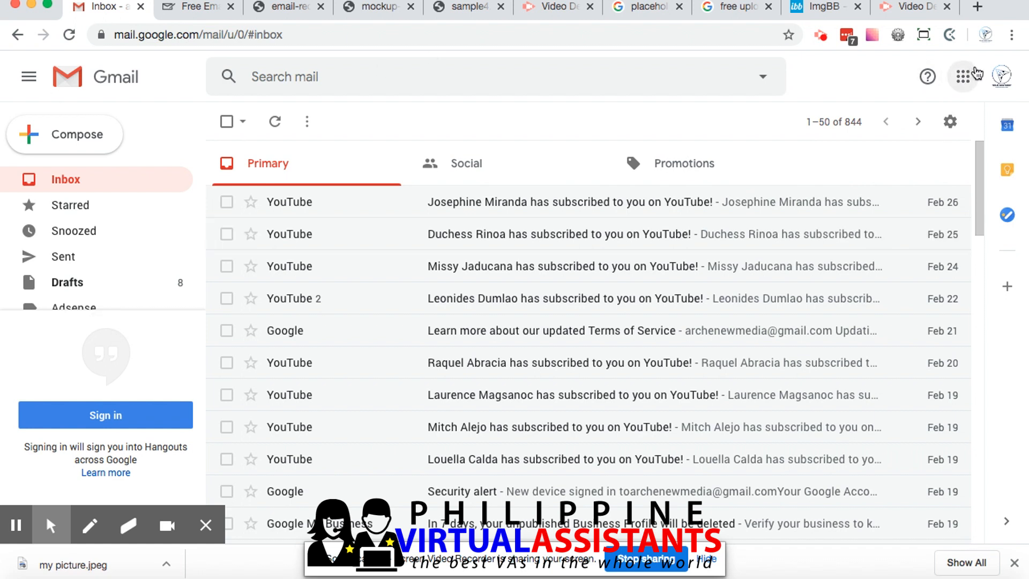
left_click(1000, 76)
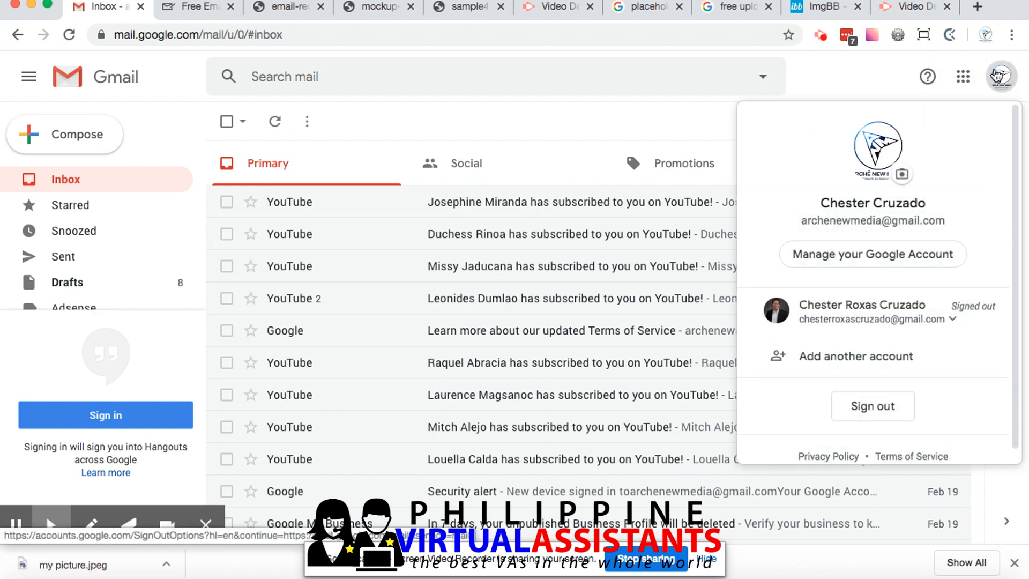
left_click(963, 76)
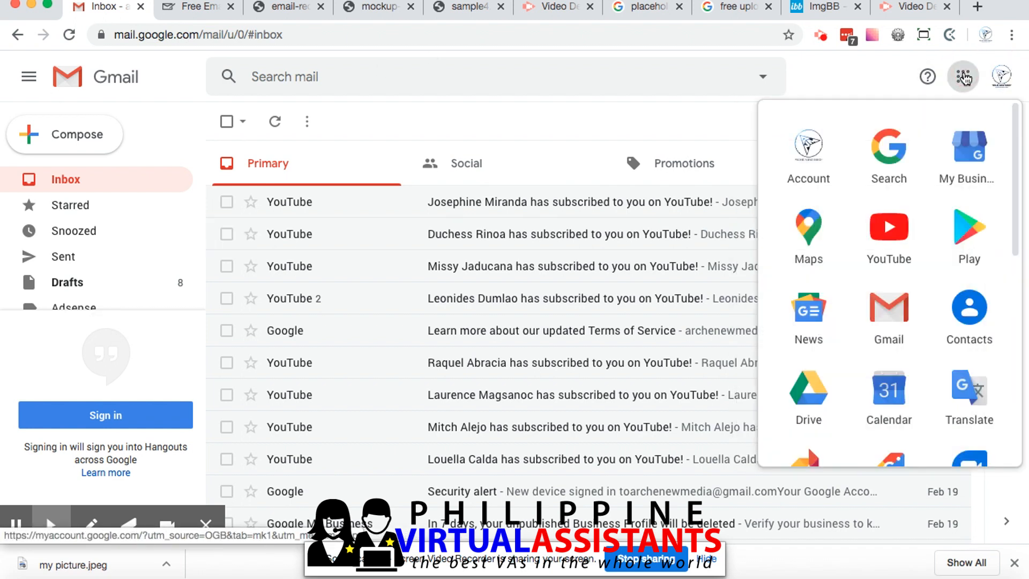
left_click(864, 77)
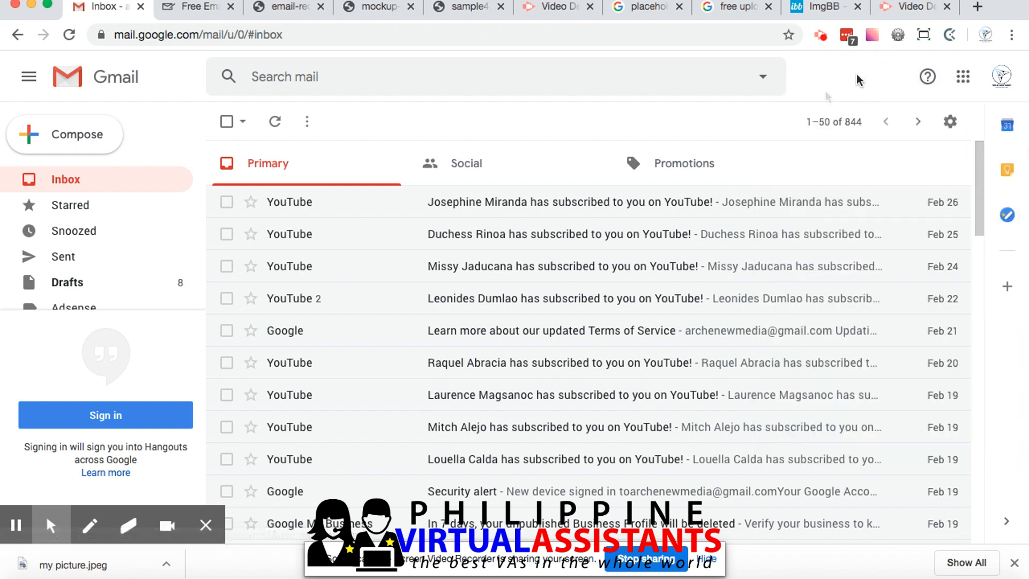
left_click(950, 122)
left_click(894, 217)
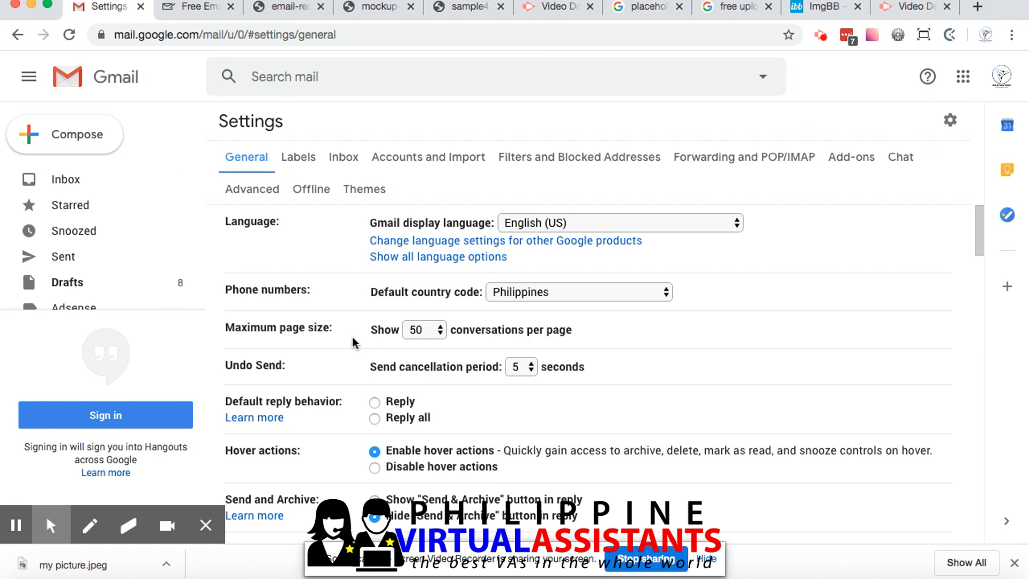
Replace the whole existing signature in the Gmail settings with the copied one
scroll(351, 336, "down", 3)
scroll(343, 350, "down", 10)
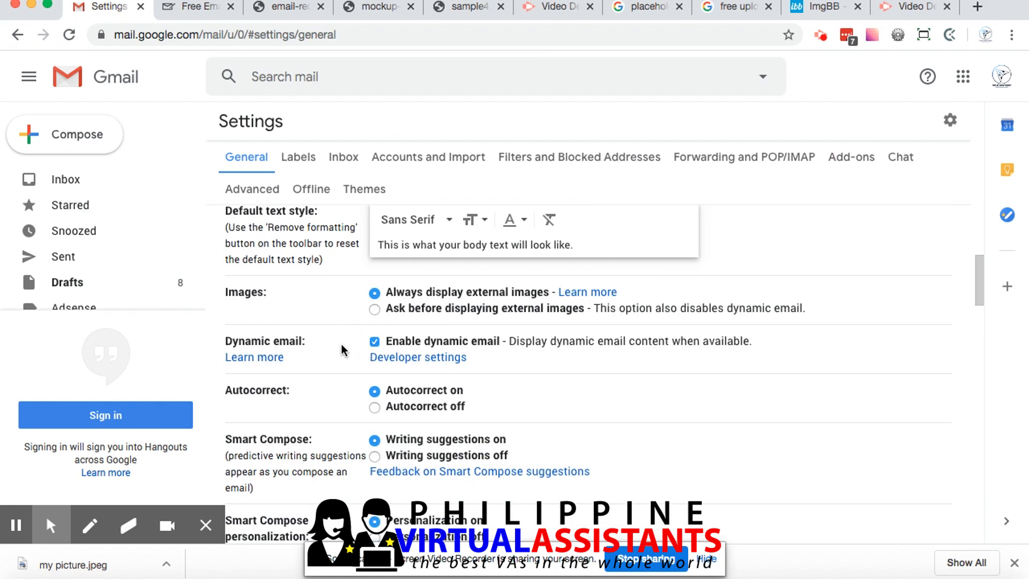
scroll(342, 345, "down", 15)
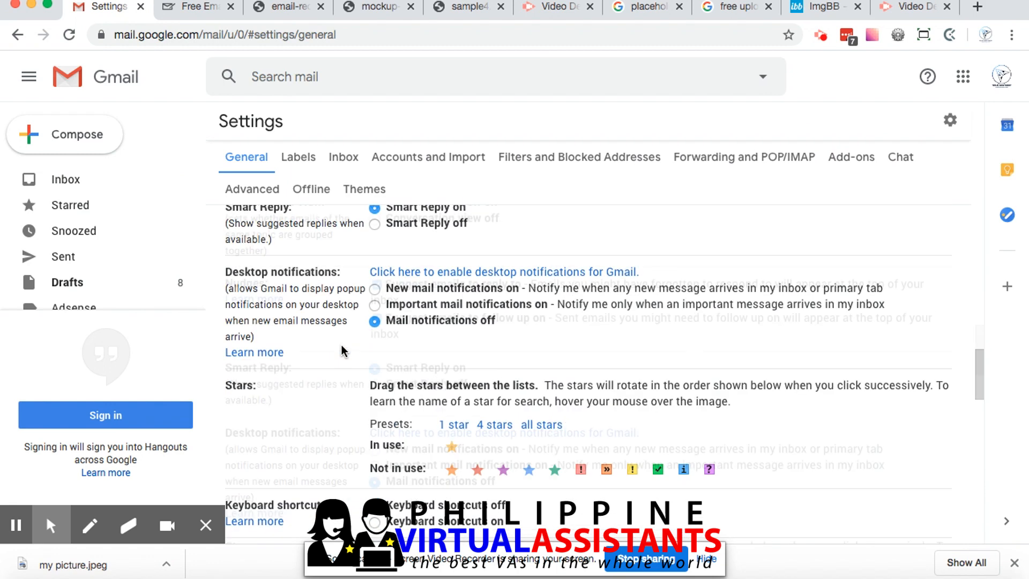
scroll(342, 349, "down", 10)
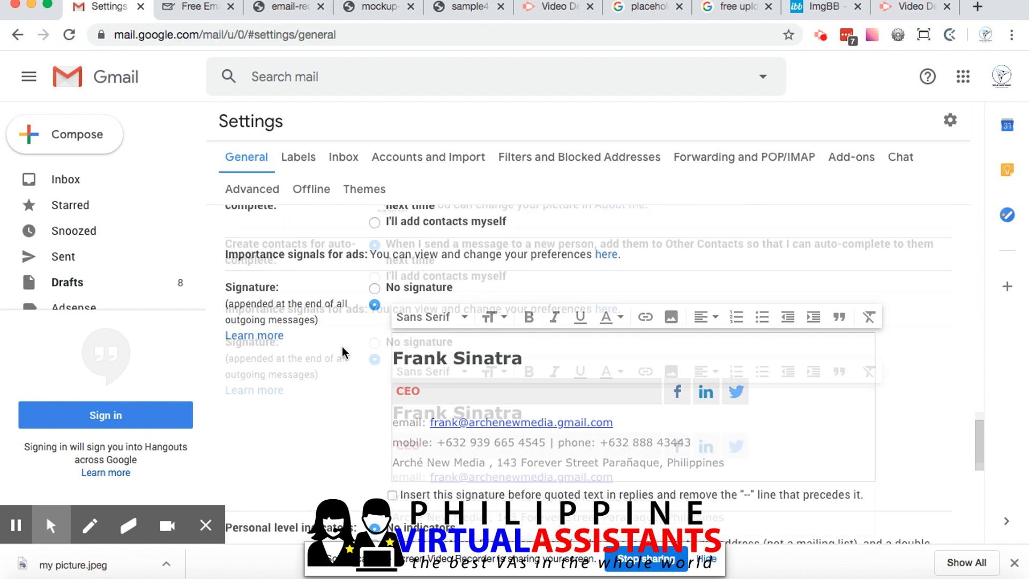
left_click(566, 307)
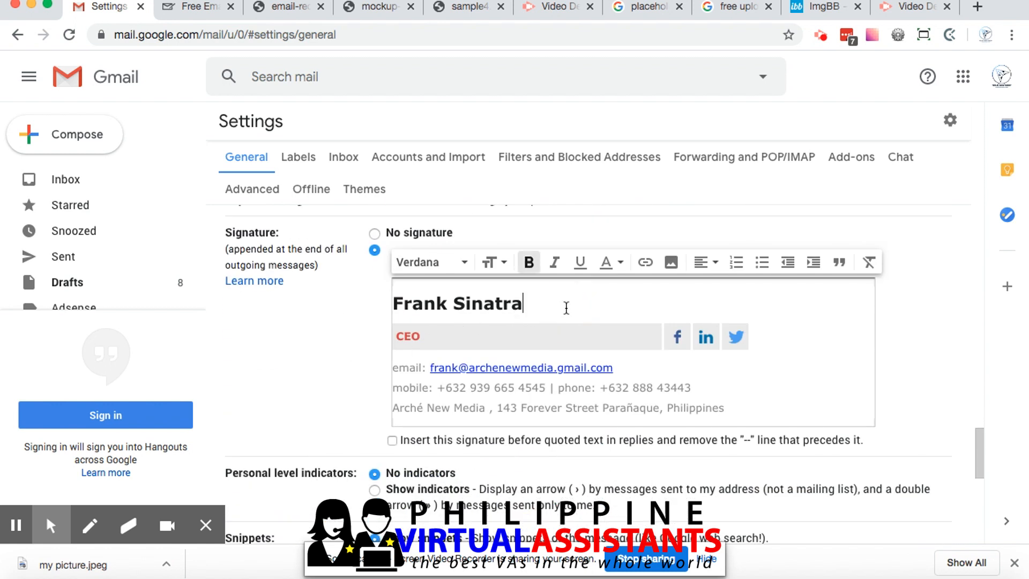
key("super+a")
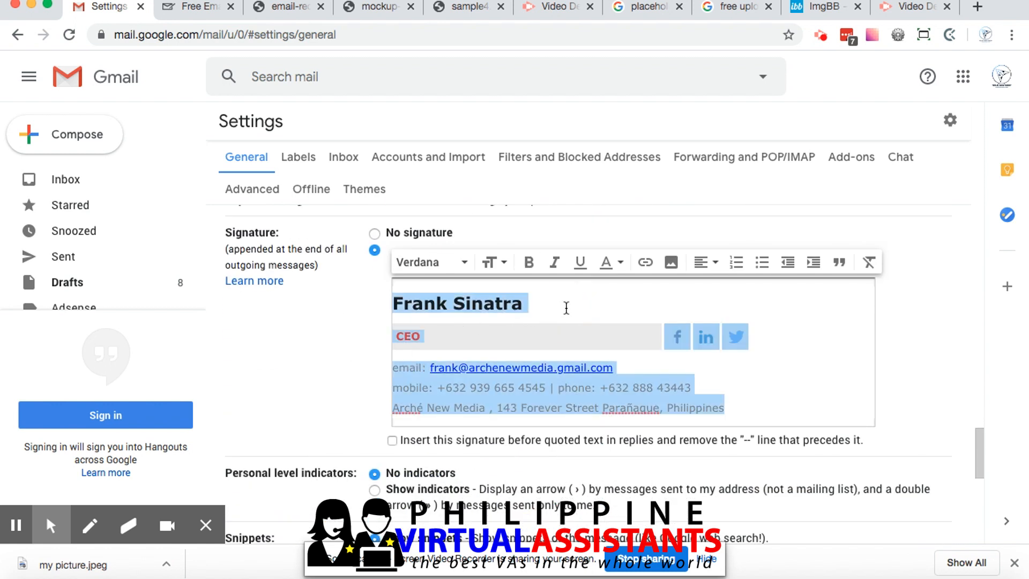
key("BackSpace")
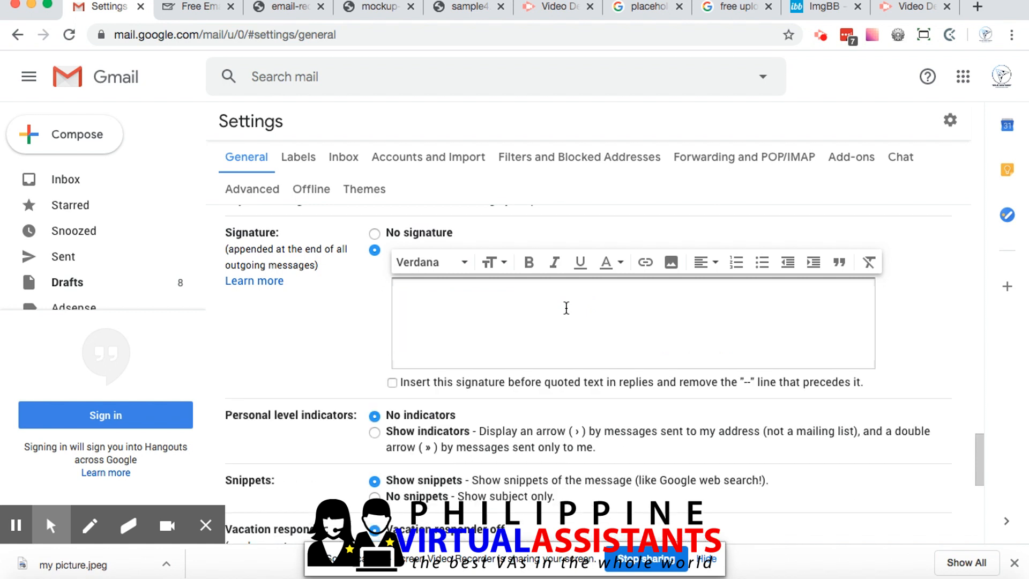
right_click(432, 294)
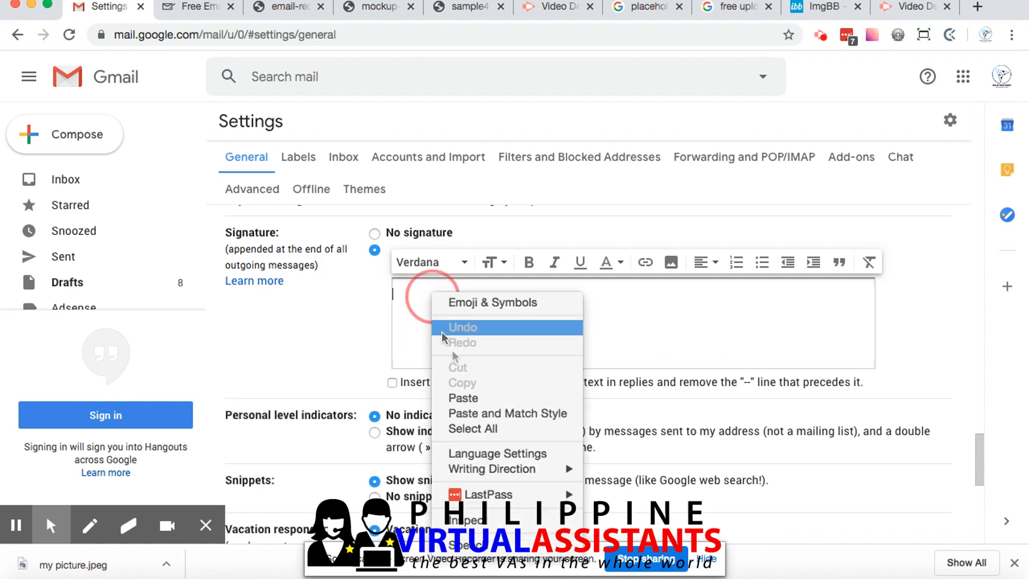
left_click(483, 397)
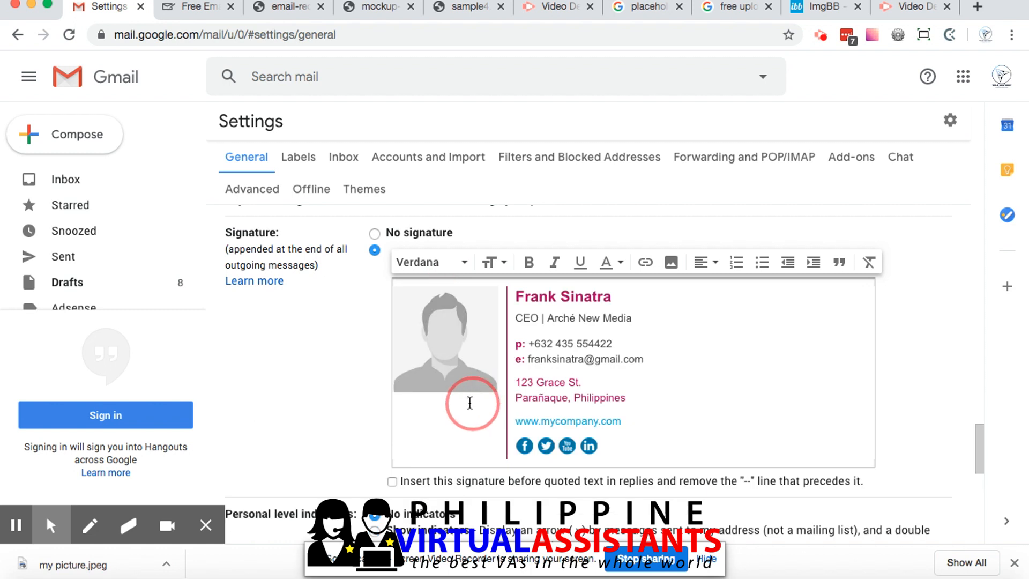
Show the signature preview in the signature generator again and return to the Gmail settings
left_click(184, 10)
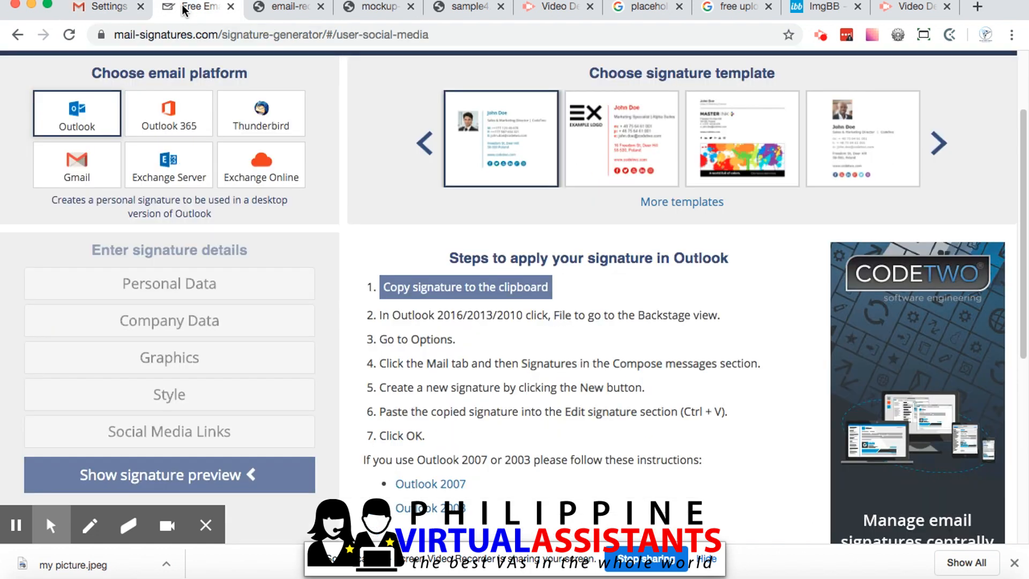
left_click(209, 477)
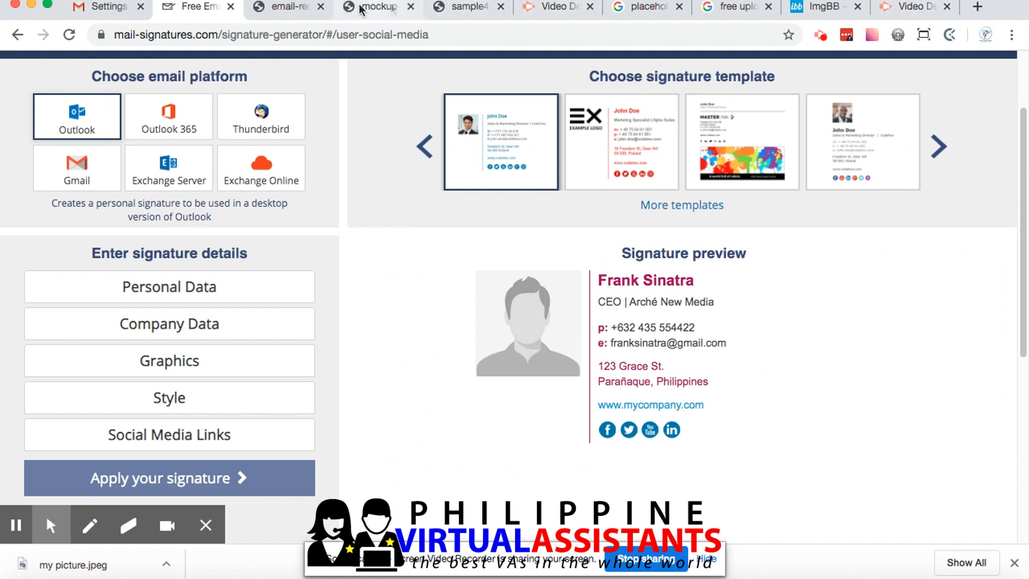
left_click(109, 12)
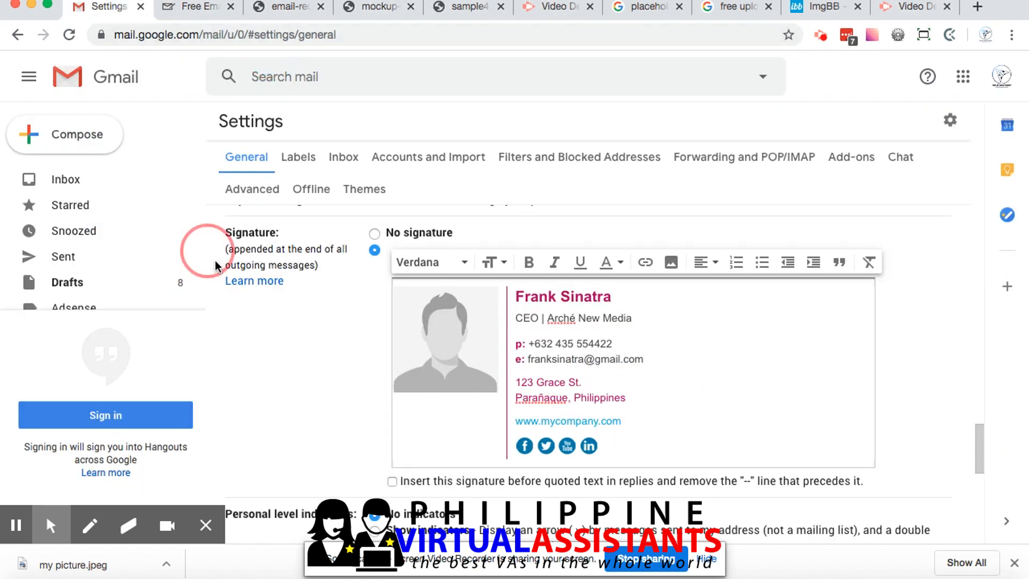
Save the changed Gmail settings and start a new message to check the inserted signature
scroll(322, 424, "down", 5)
left_click(544, 454)
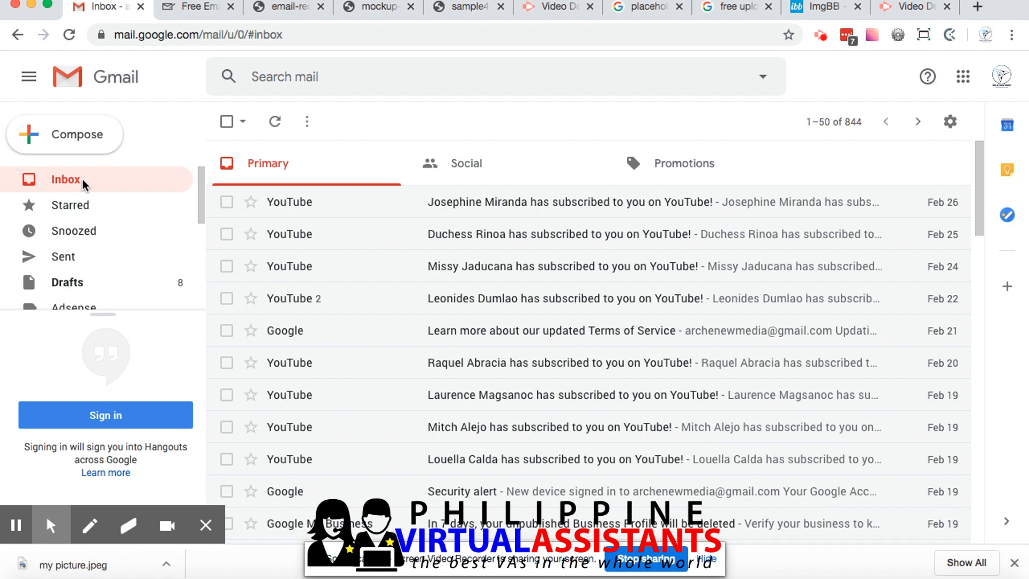
left_click(79, 140)
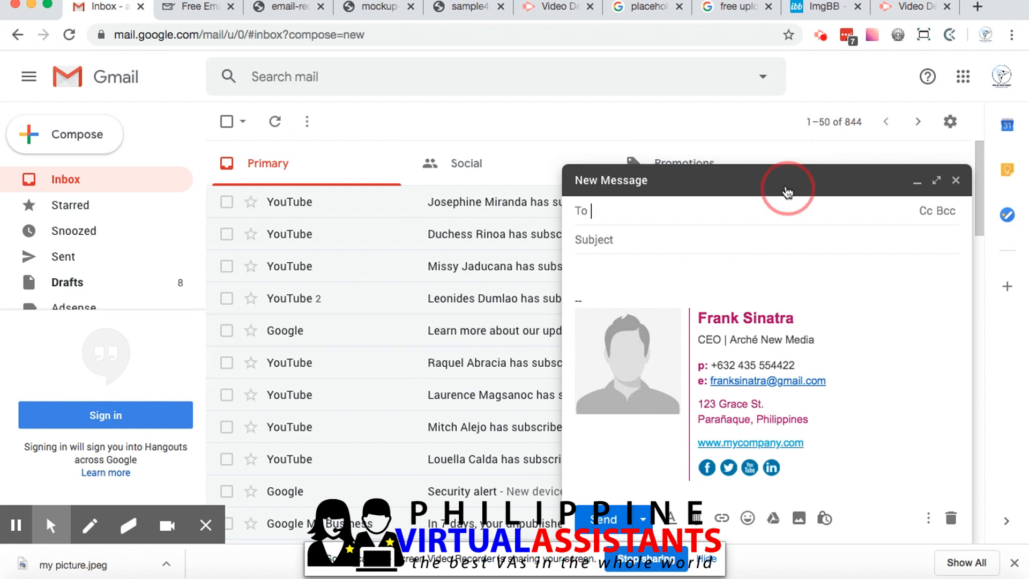
left_click(738, 183)
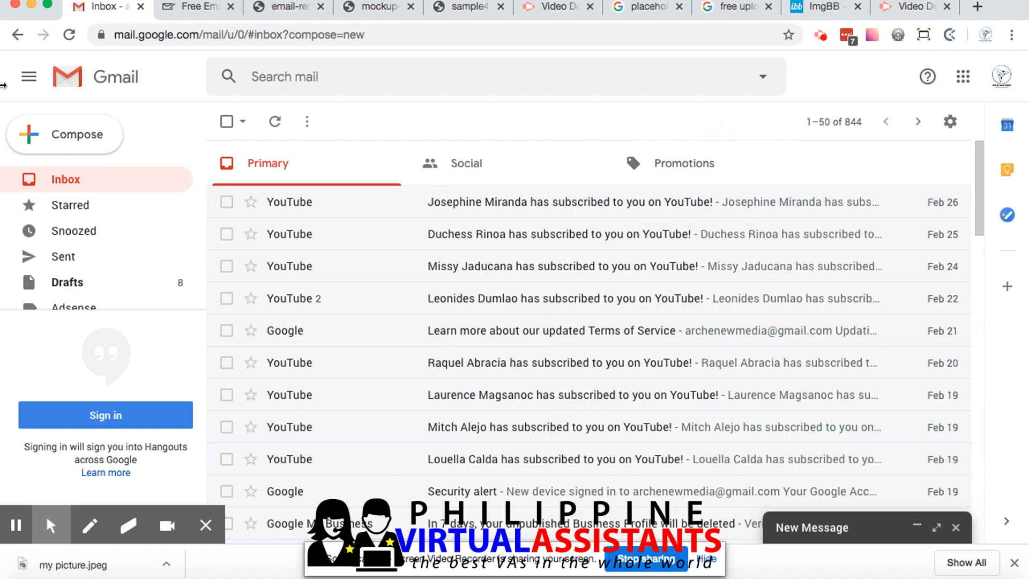
left_click(65, 134)
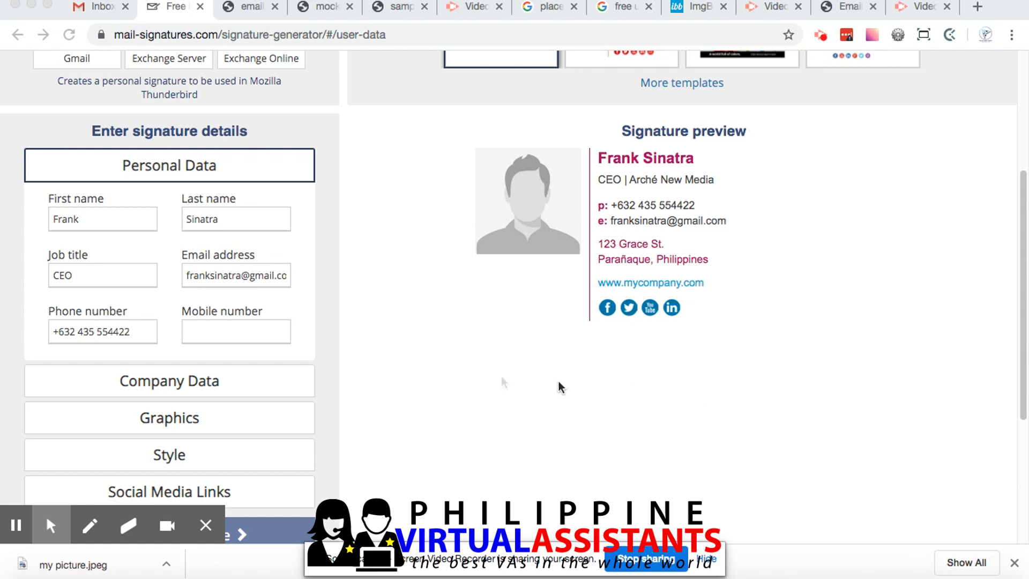
scroll(477, 378, "down", 1)
scroll(452, 374, "down", 1)
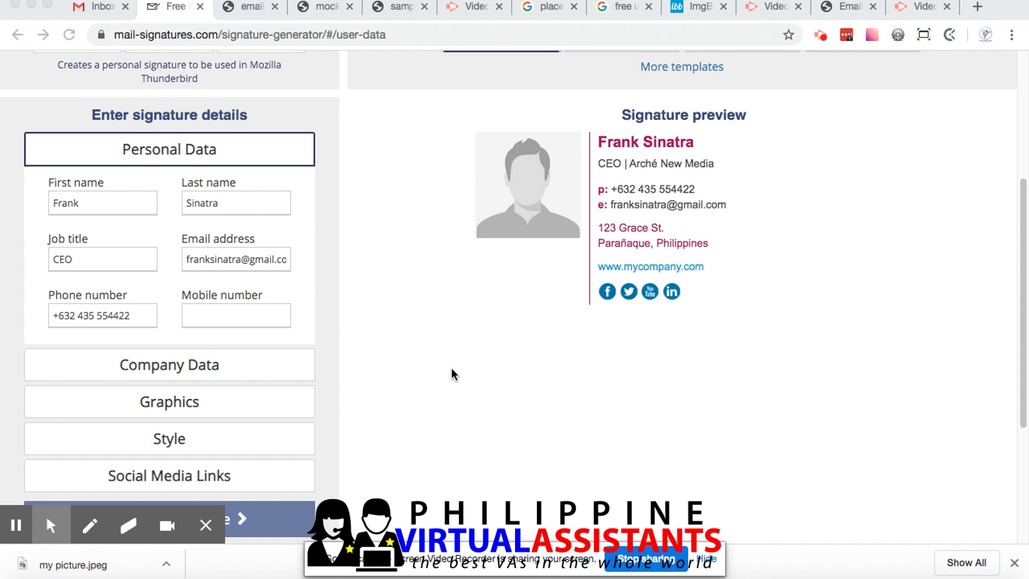
scroll(177, 294, "up", 2)
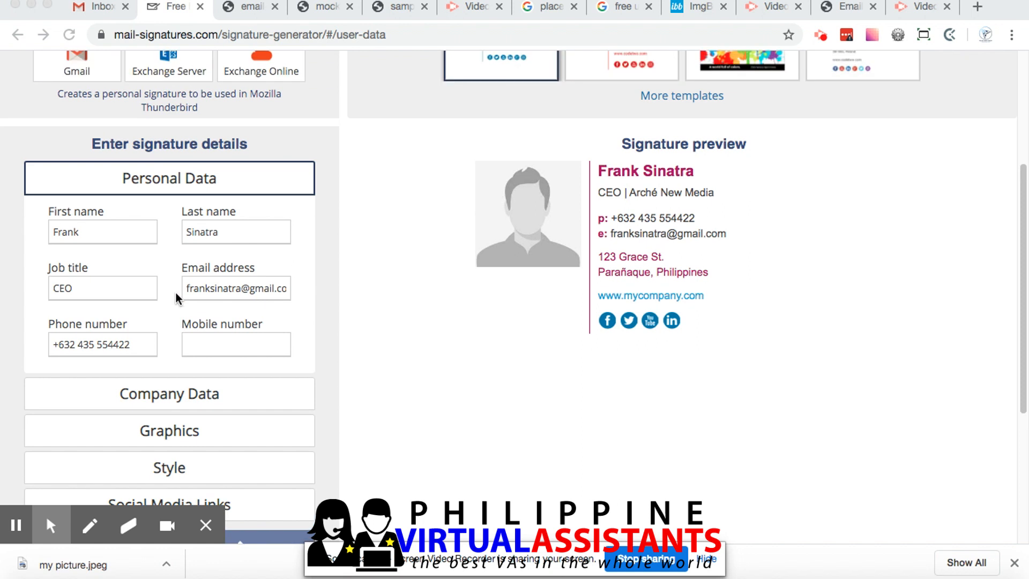
scroll(174, 294, "up", 2)
scroll(169, 310, "down", 2)
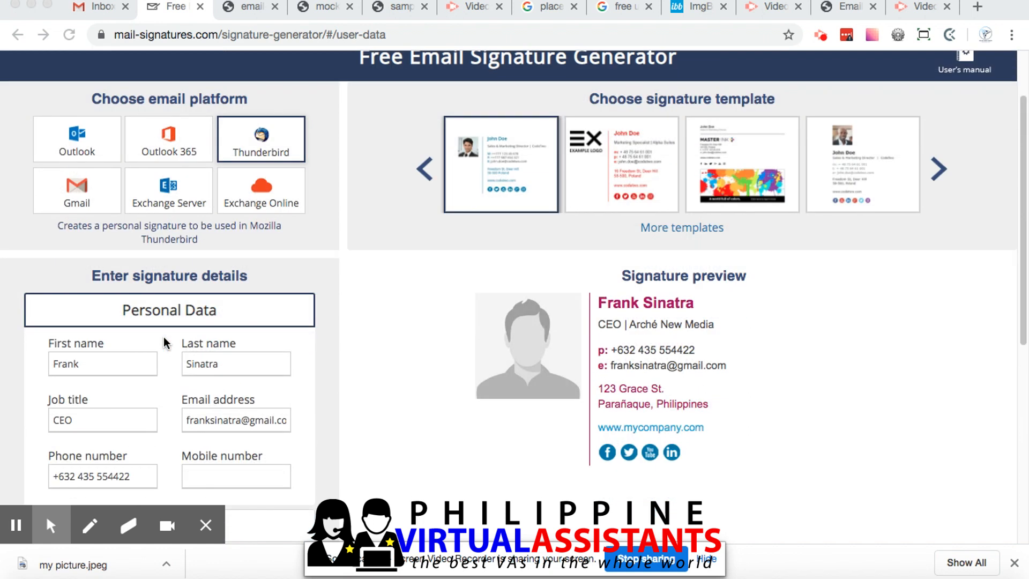
scroll(164, 337, "down", 3)
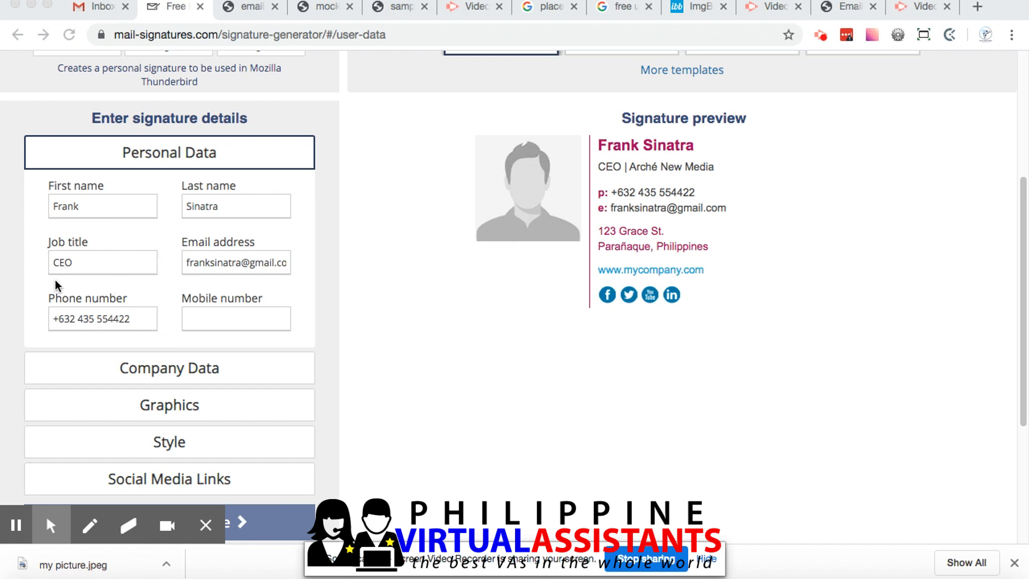
Open the graphics details in the signature generator and examine the photo URL alongside the signature preview
scroll(69, 292, "down", 2)
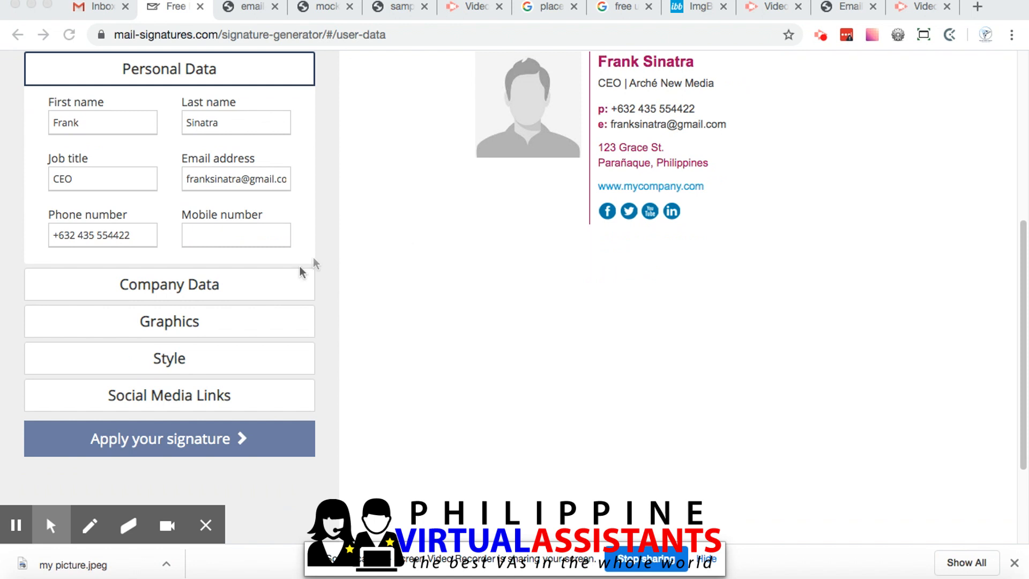
left_click(175, 321)
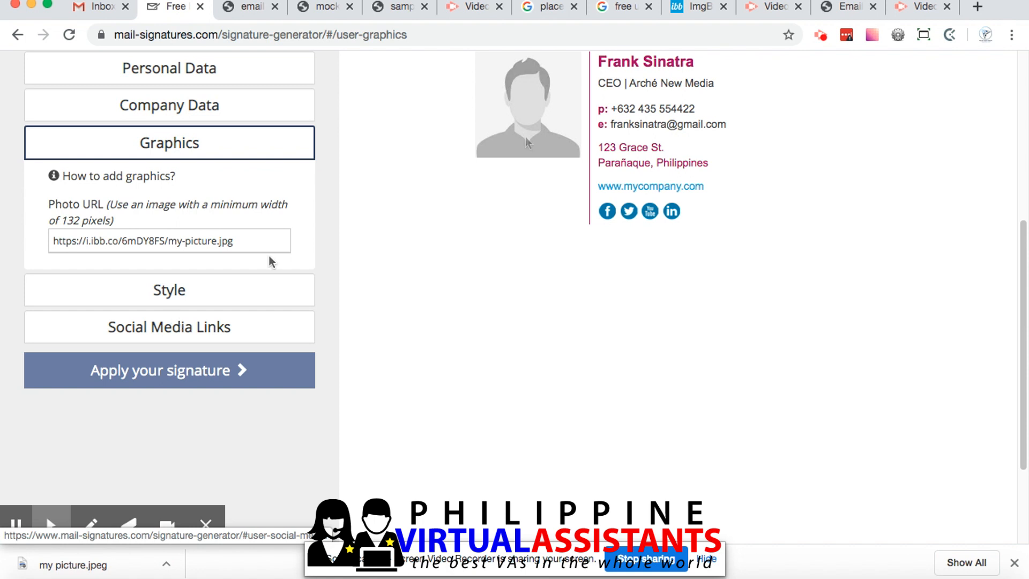
scroll(211, 244, "up", 2)
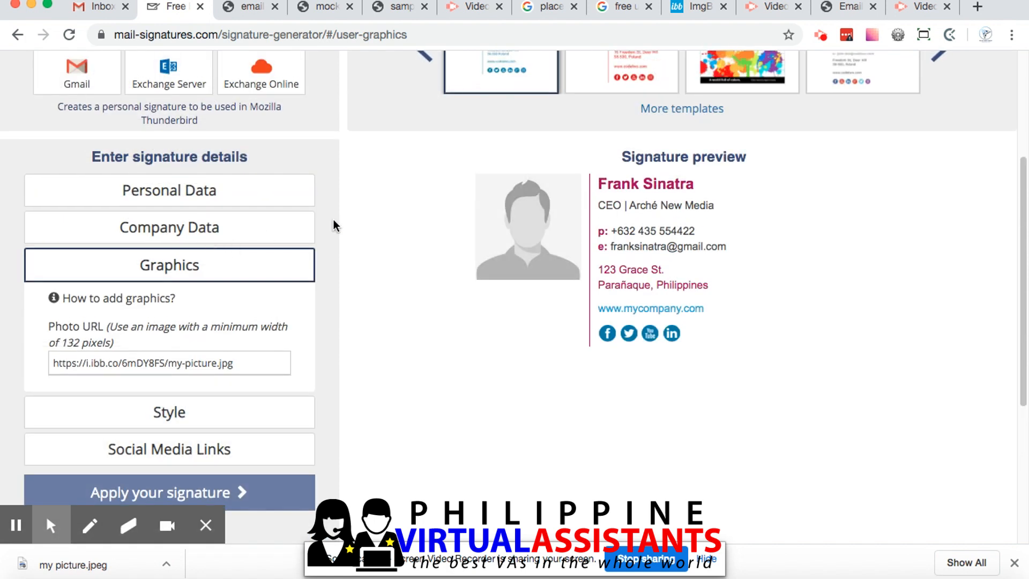
scroll(336, 230, "up", 1)
scroll(335, 230, "down", 6)
Examine the code of email signature.html in the text editor, compare it with the generator, and show its rendered page in the browser
key("super+Tab")
left_click(298, 215)
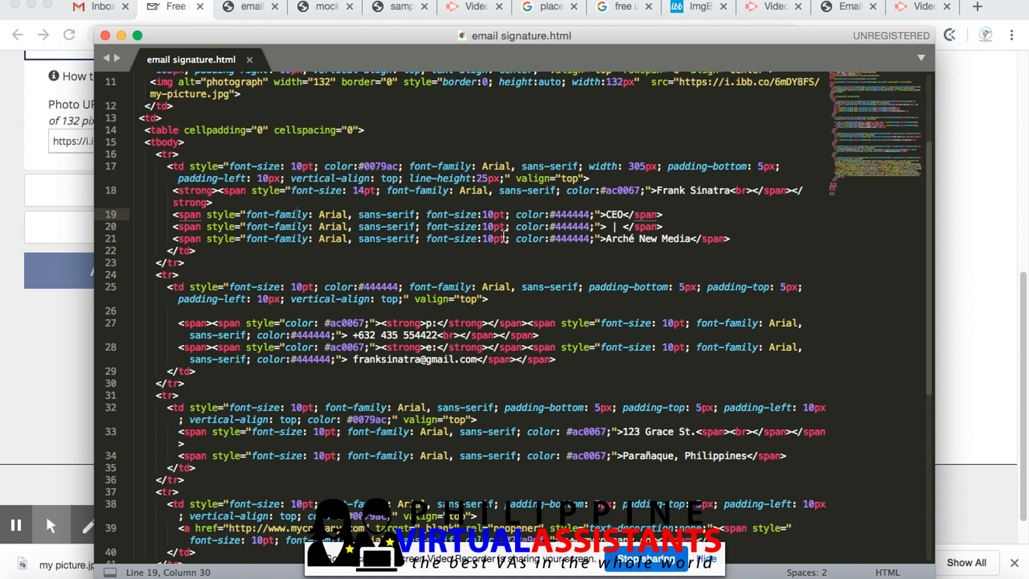
key("super+Tab")
scroll(592, 216, "up", 5)
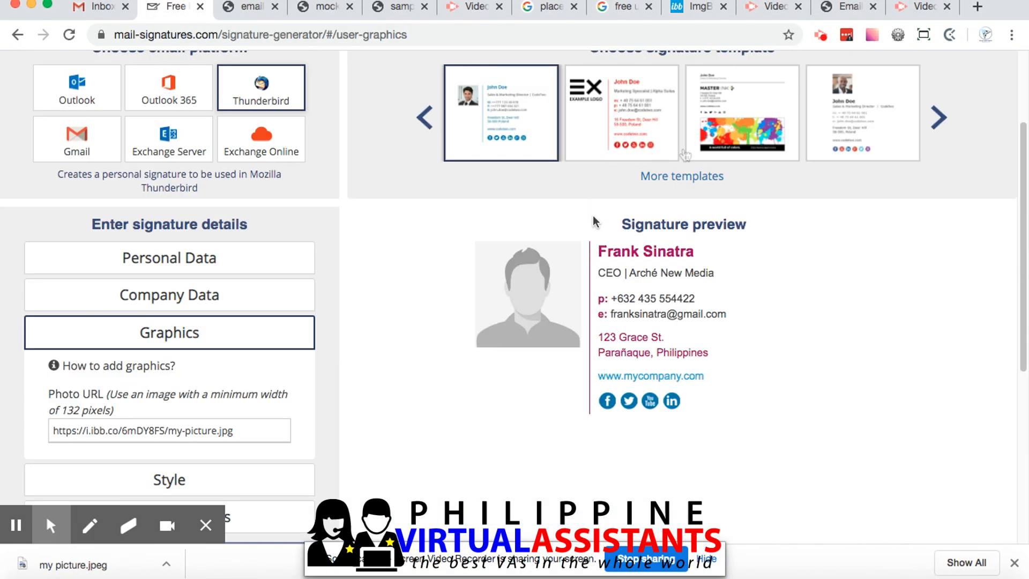
key("super+Tab")
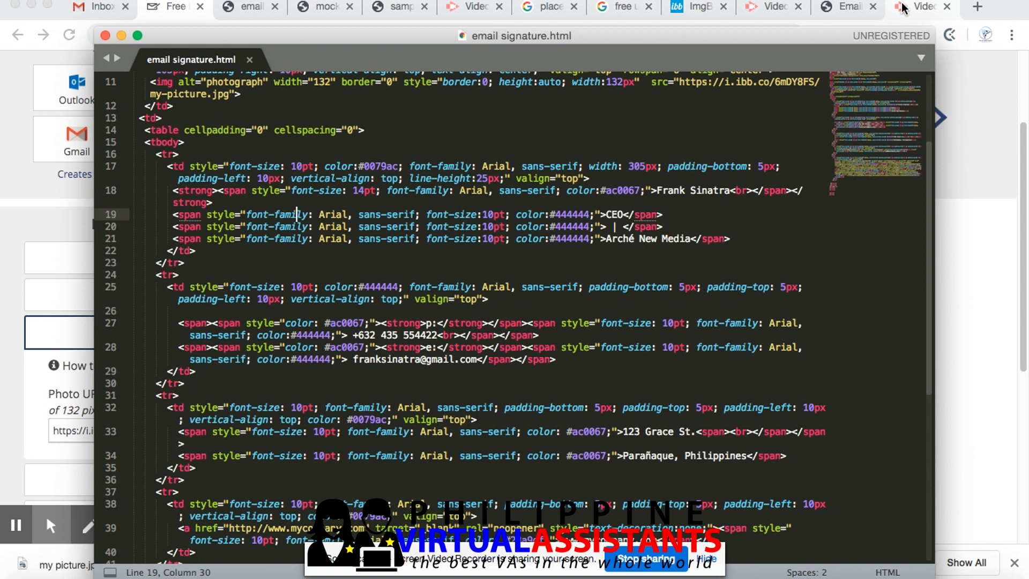
key("super+Tab")
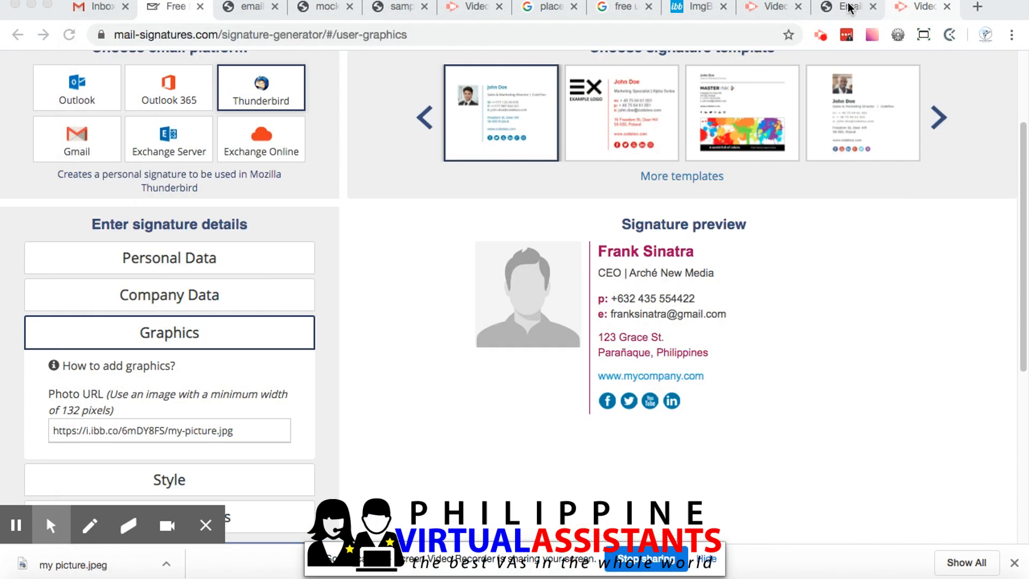
left_click(839, 11)
Enlarge the font size of the CEO job title in email signature.html, save the file and reload its page in the browser
key("super+Tab")
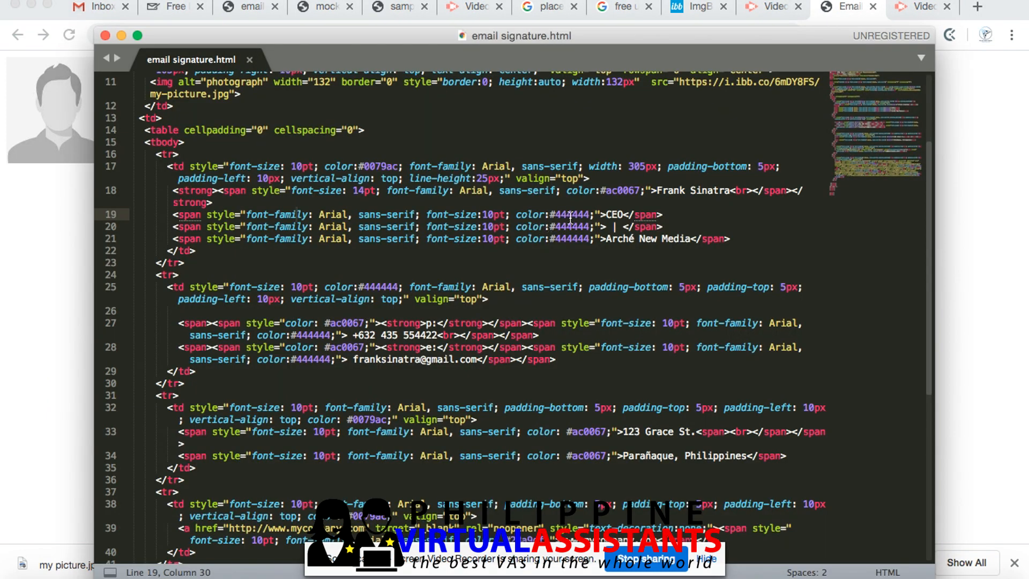
left_click(484, 214)
key("BackSpace")
type("2")
key("super+s")
key("super+Tab")
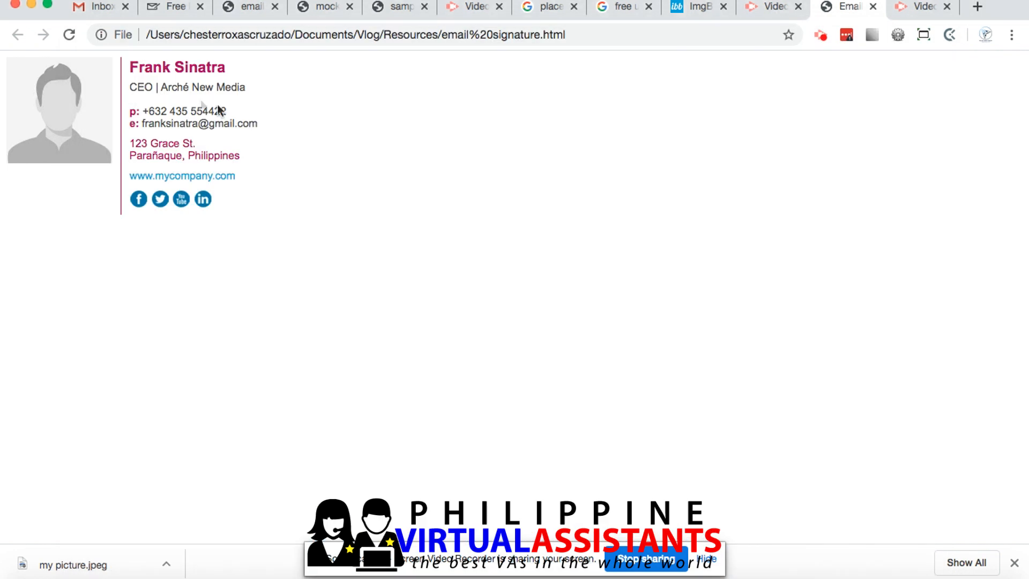
left_click(69, 34)
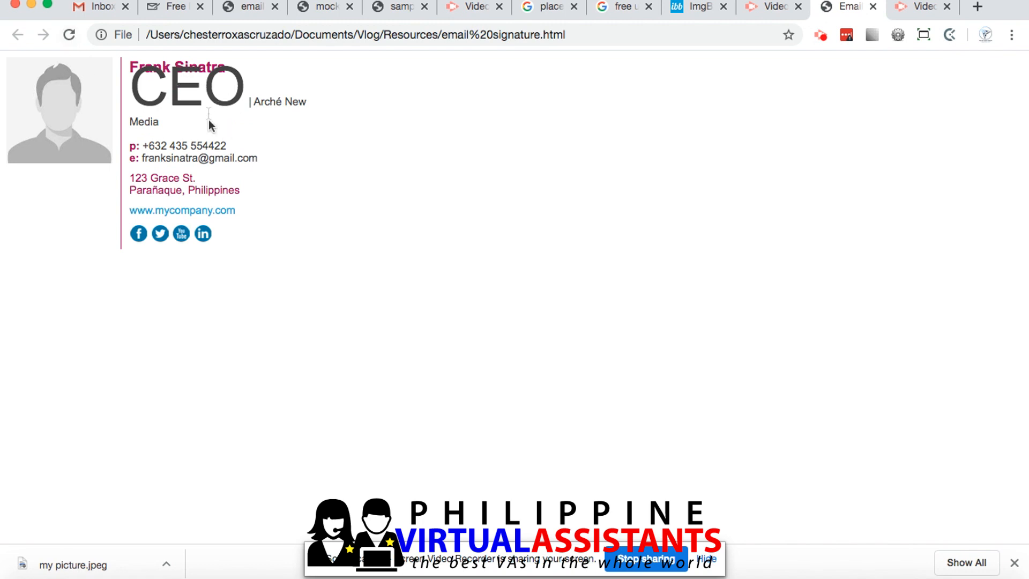
Look through the contact, address and social link code of email signature.html, and show the signature generator again
key("super+Tab")
key("super+Tab")
key("super+Tab")
scroll(429, 337, "down", 3)
scroll(428, 337, "down", 5)
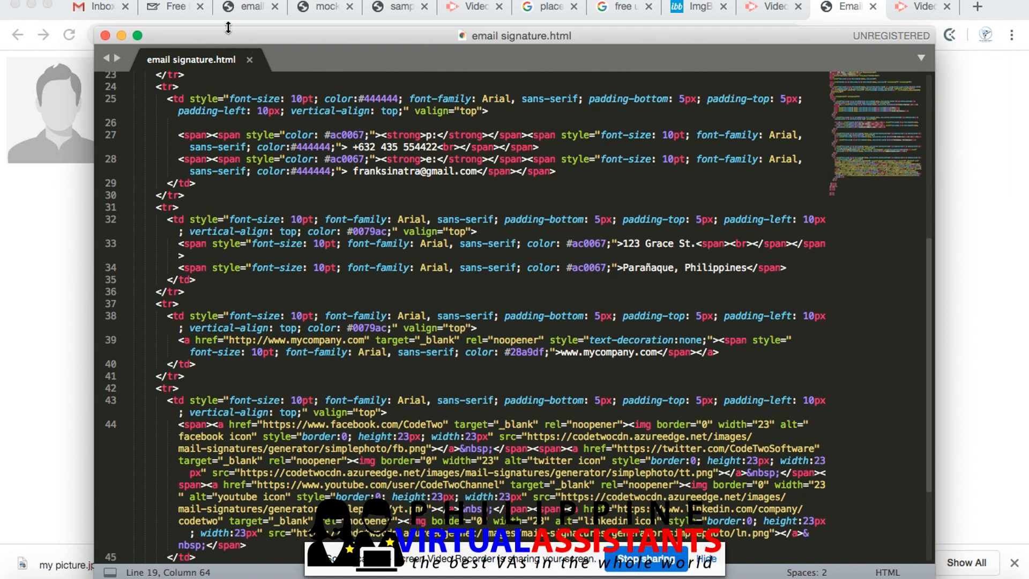
left_click(177, 6)
scroll(276, 323, "up", 2)
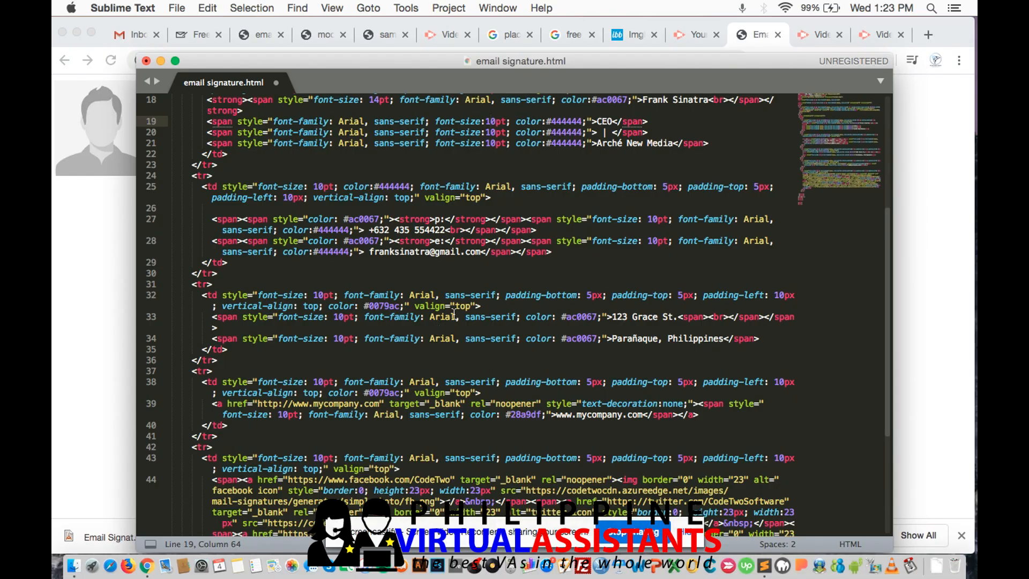
Save email signature.html with the original text formatting restored and reload its page in the browser
left_click(454, 315, "super")
key("super+s")
key("super+Tab")
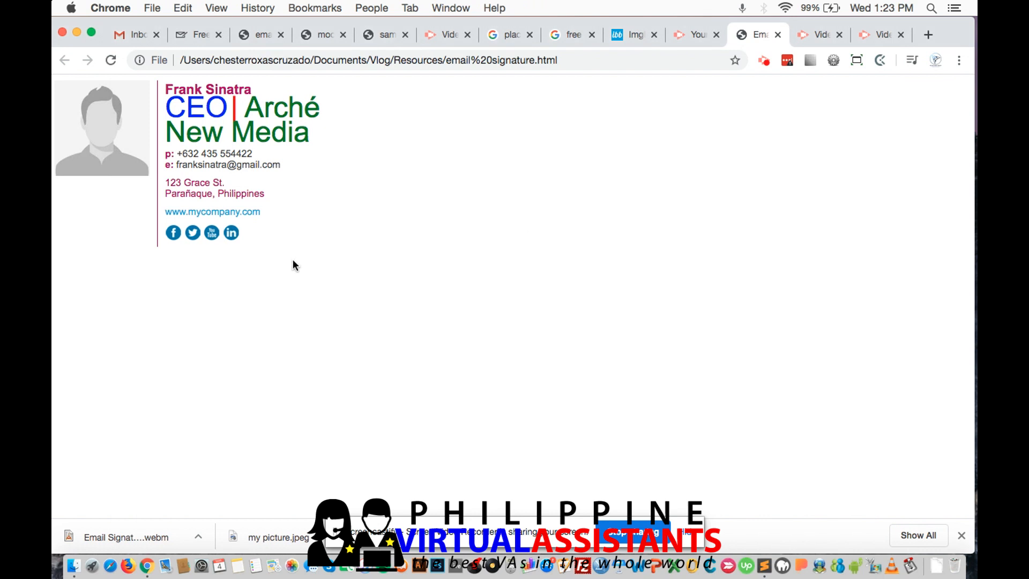
left_click(110, 60)
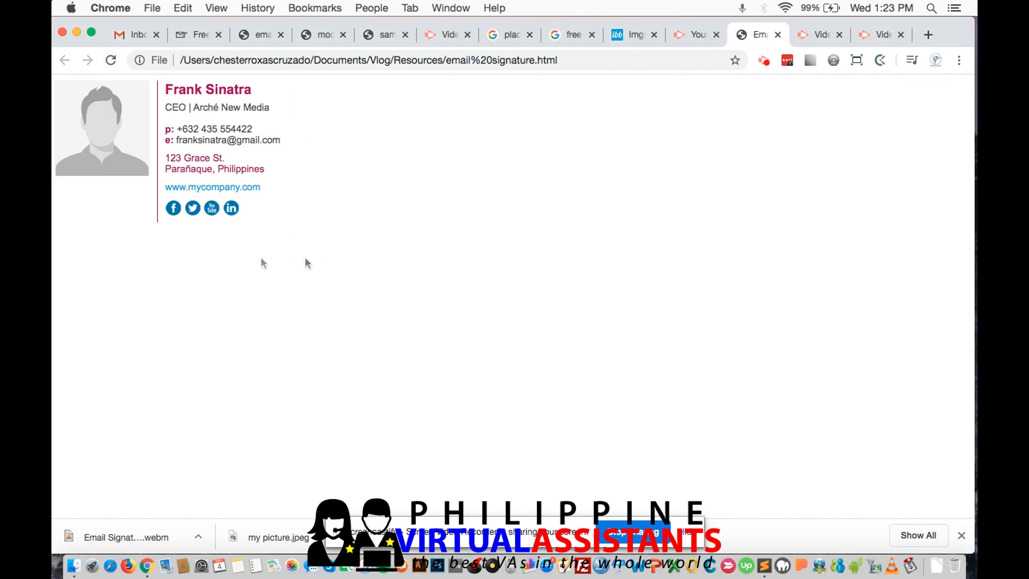
Select the entire rendered signature on the email signature.html page and copy it
right_click(243, 257)
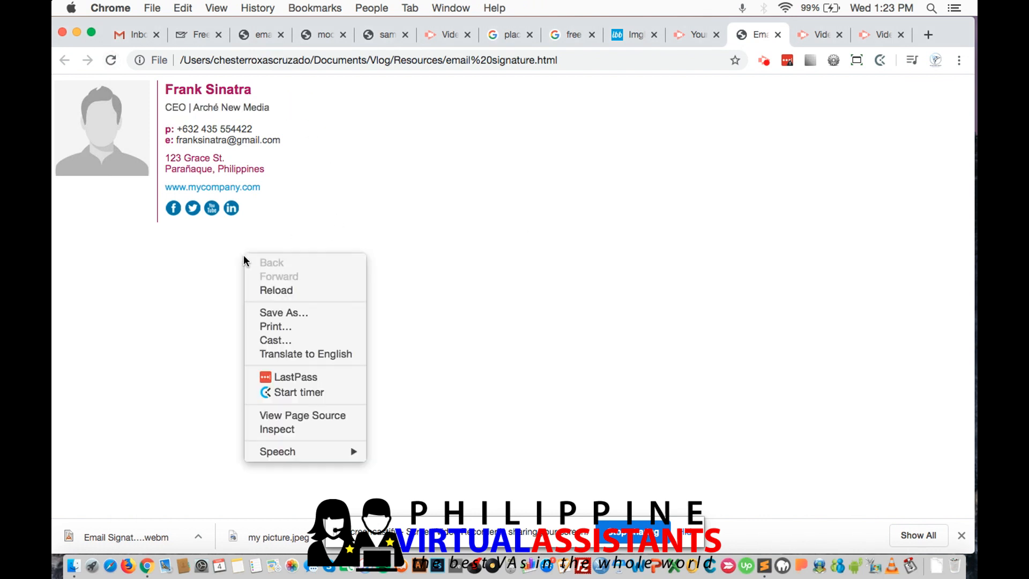
left_click(153, 282)
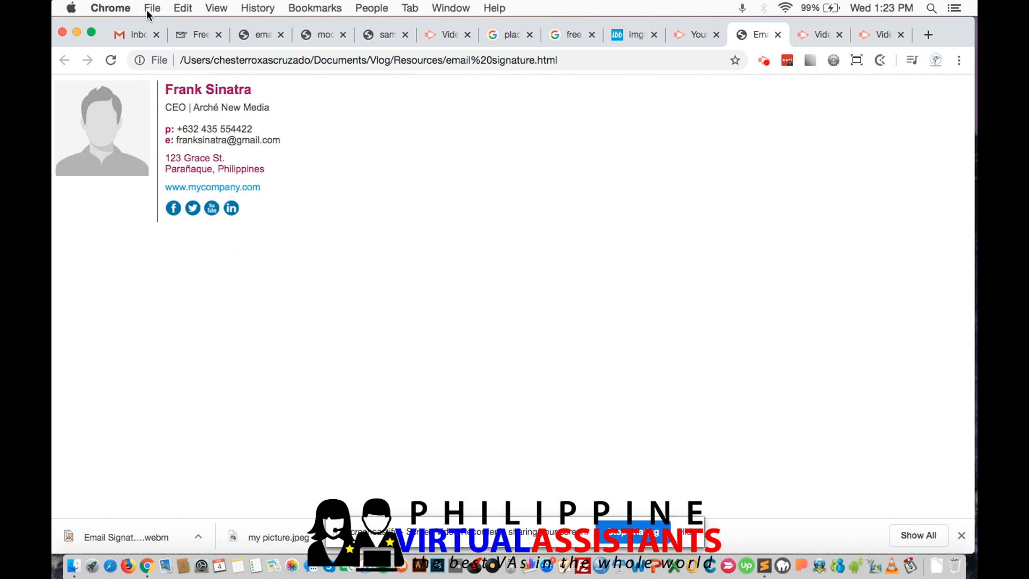
left_click(183, 9)
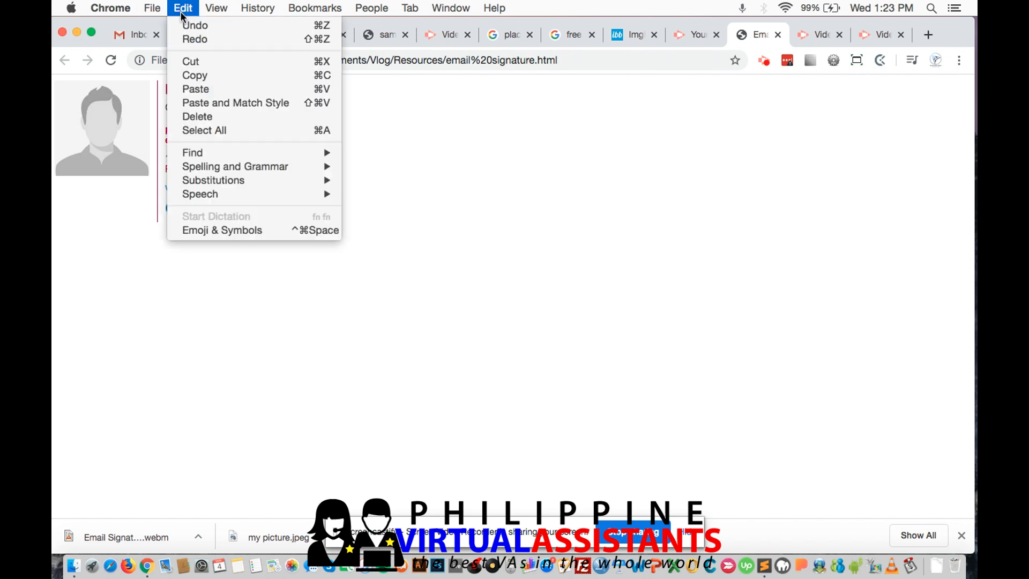
left_click(248, 131)
right_click(129, 128)
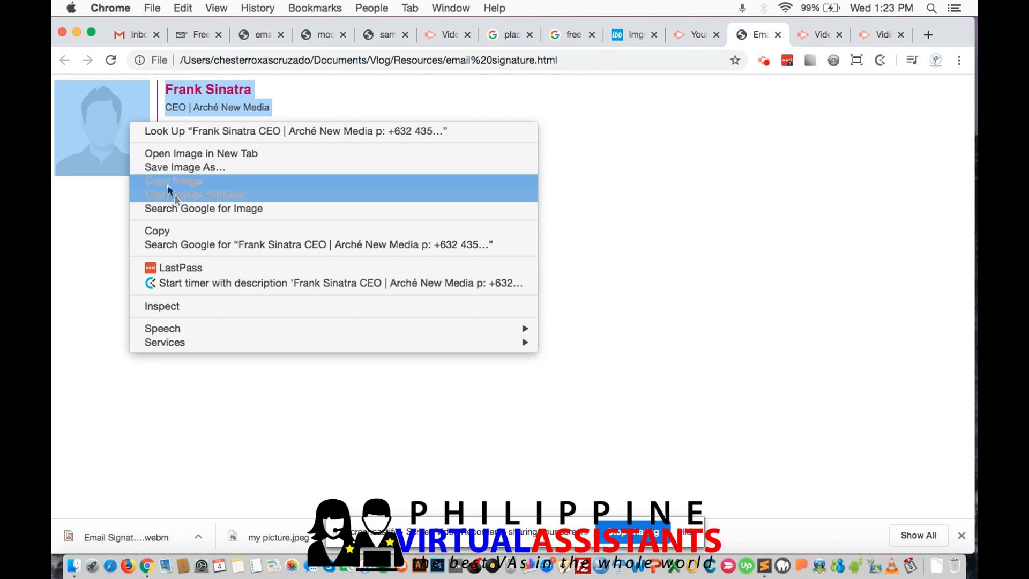
left_click(188, 231)
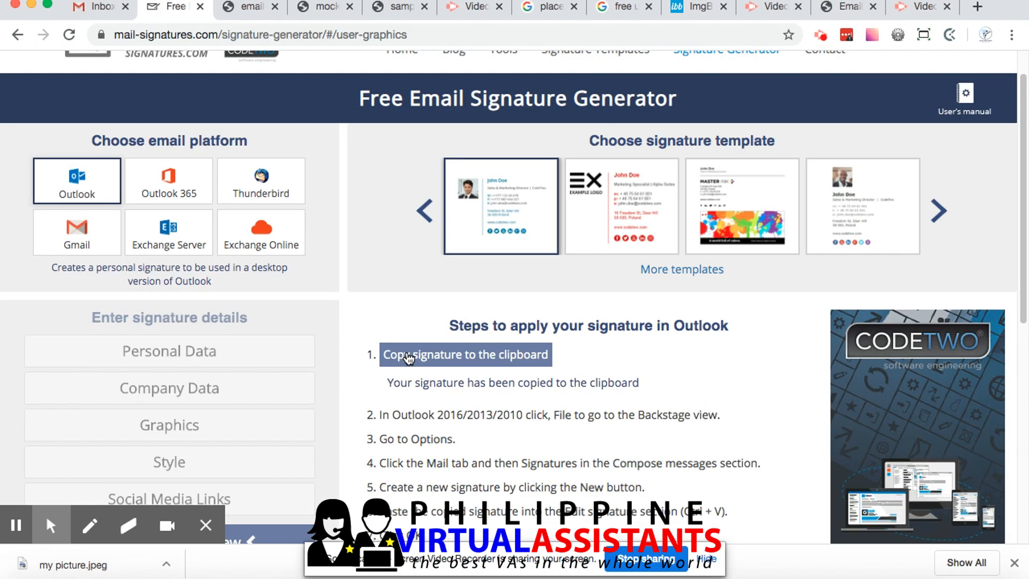
Switch to Gmail, close the open new message and go to the general settings
left_click(101, 7)
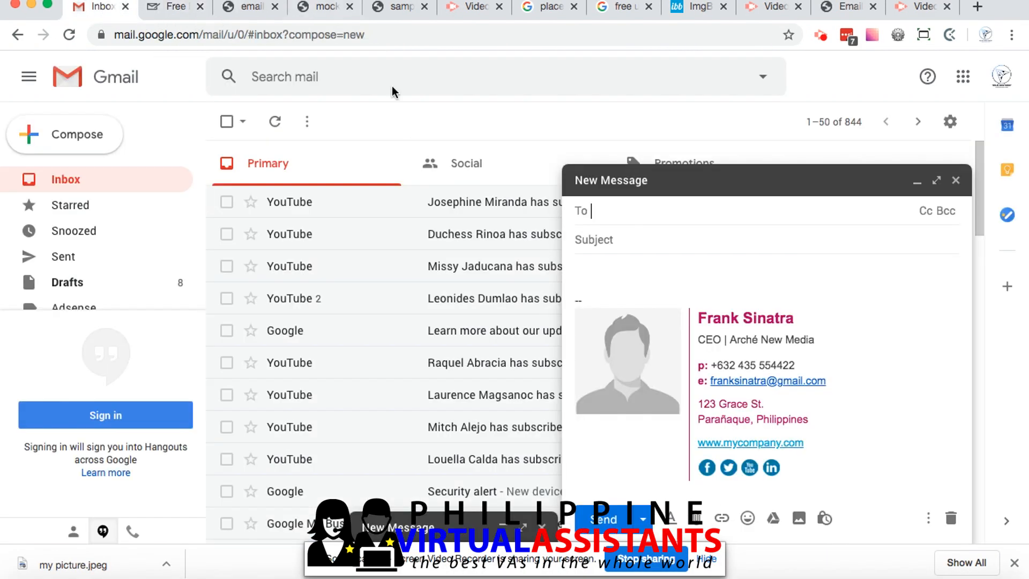
left_click(956, 182)
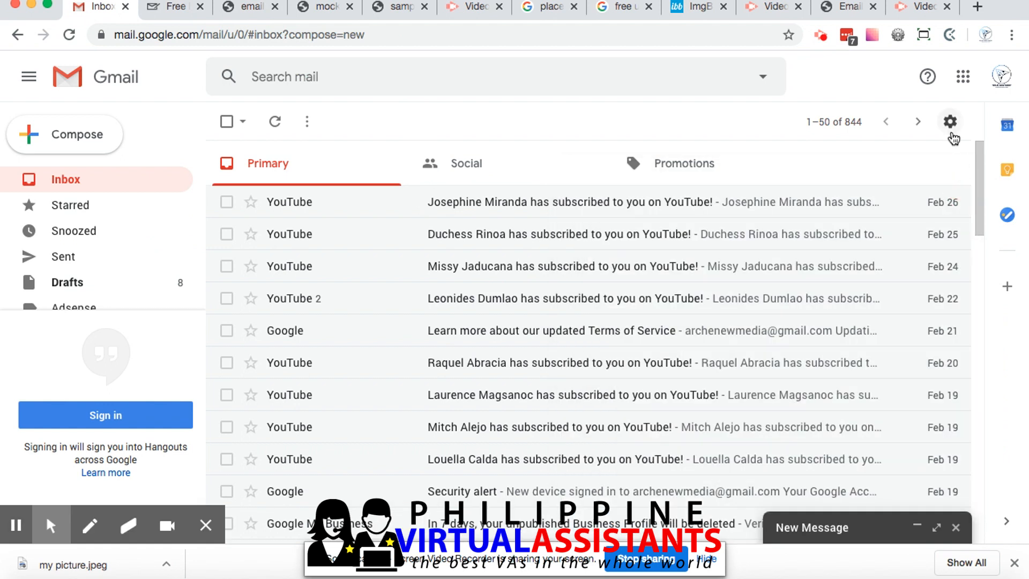
left_click(952, 135)
left_click(887, 219)
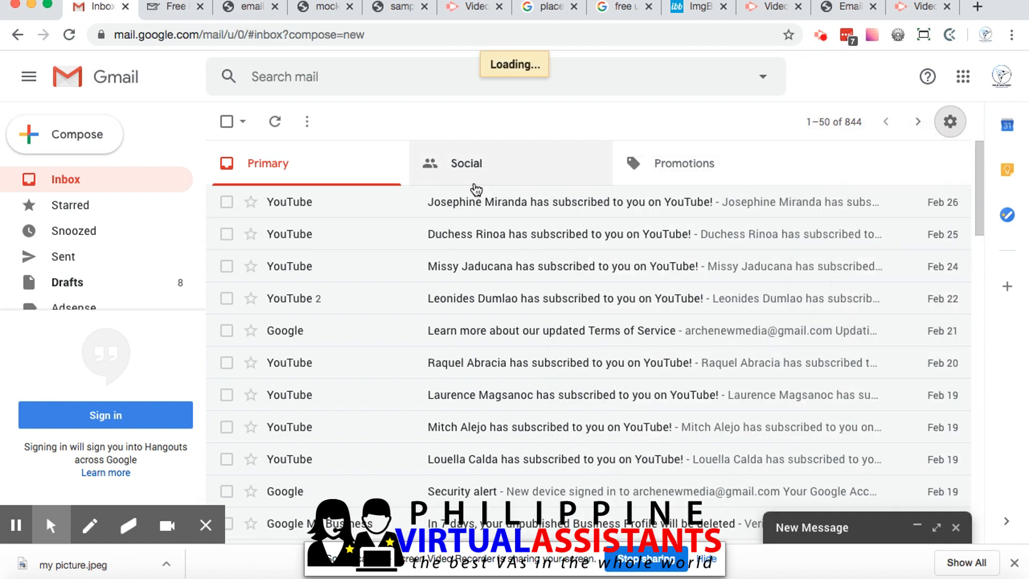
Clear the existing signature in the Gmail settings and paste the copied one in its place
scroll(432, 420, "down", 10)
scroll(432, 421, "down", 20)
left_click(687, 313)
key("ctrl+a")
key("BackSpace")
scroll(689, 314, "up", 5)
scroll(485, 407, "down", 2)
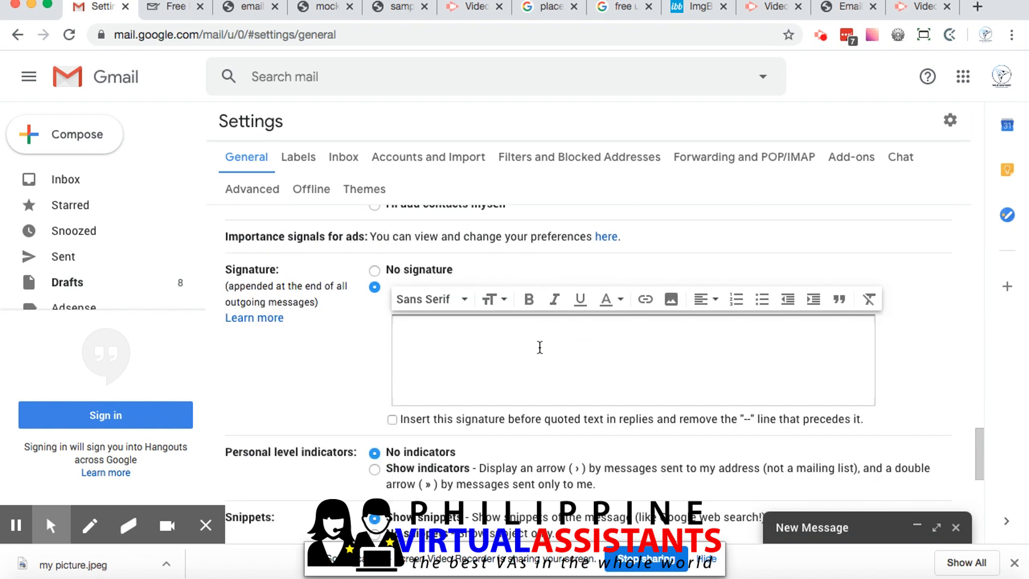
key("ctrl+v")
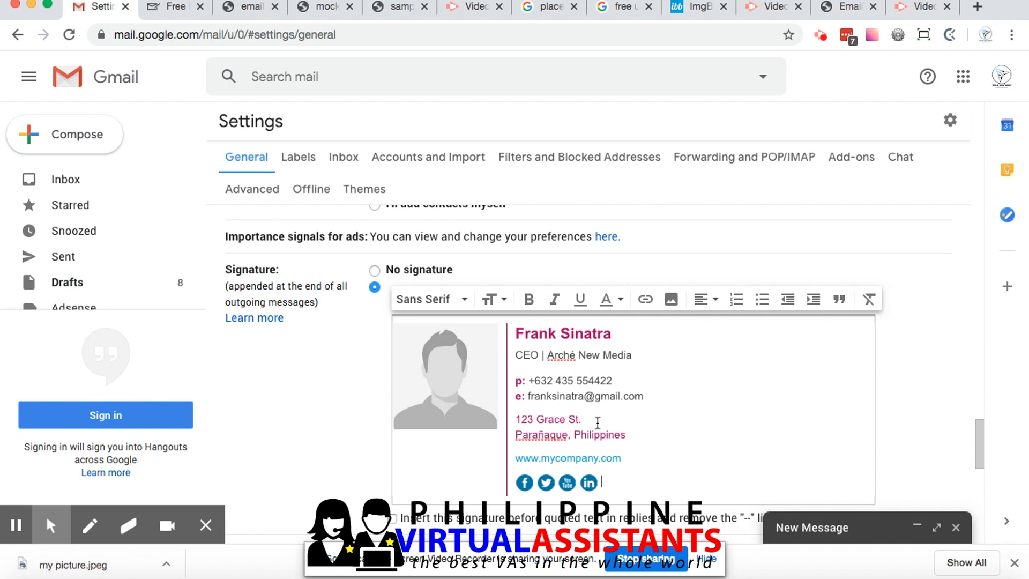
Examine the pasted signature in the Gmail settings, view the Green Zorro Finance sample signature image, and return to the settings
scroll(633, 348, "down", 1)
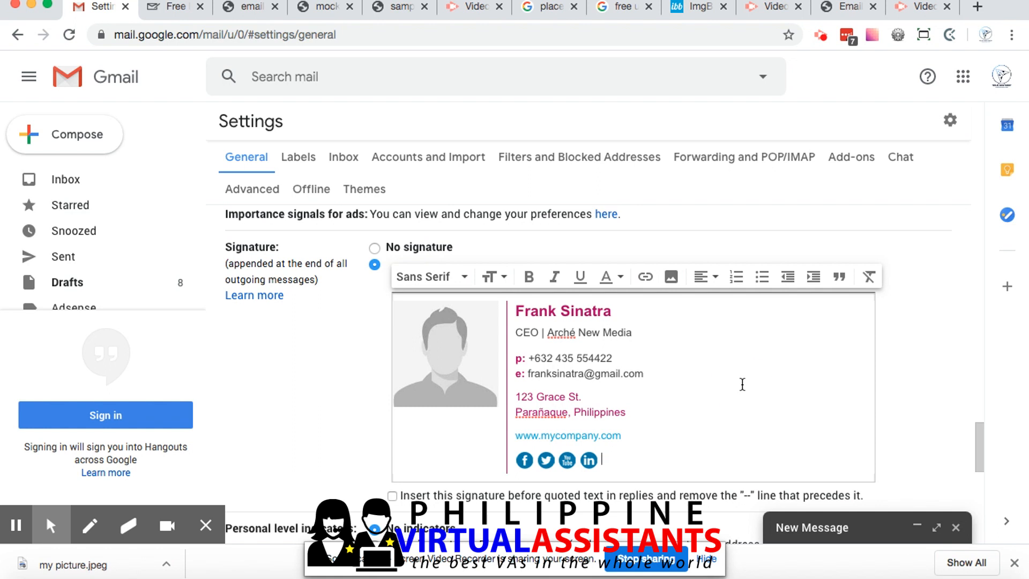
left_click(659, 351)
right_click(668, 335)
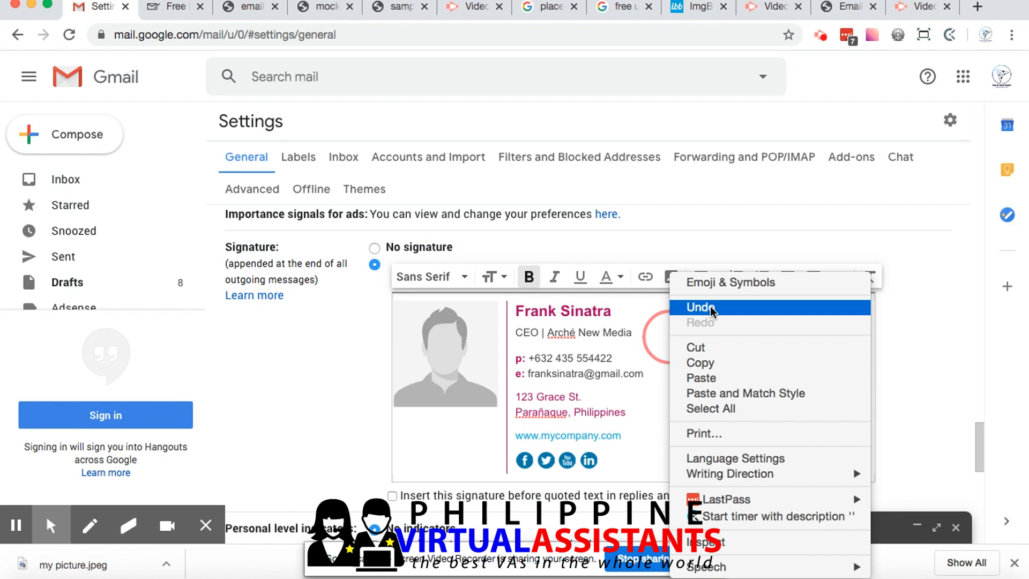
left_click(244, 382)
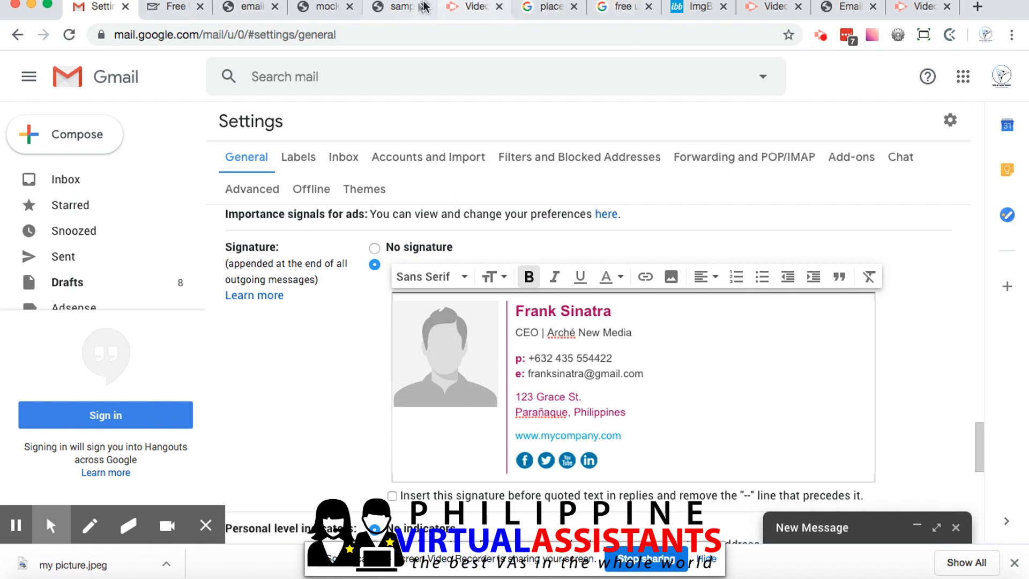
left_click(397, 8)
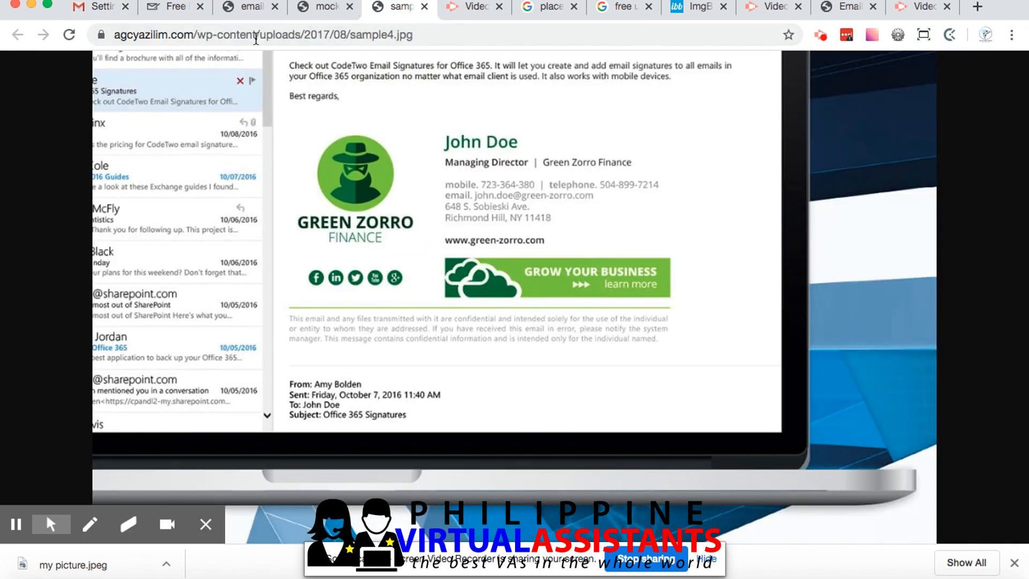
left_click(95, 8)
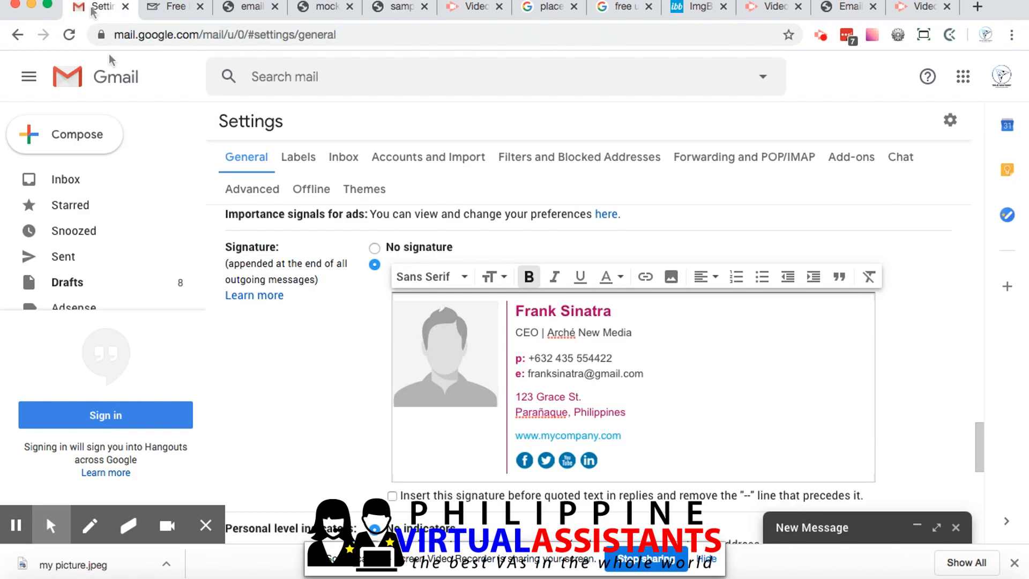
Leave the Gmail settings for the inbox, discarding the unsaved changes, and start a new message with "arche" as the recipient search
left_click(76, 182)
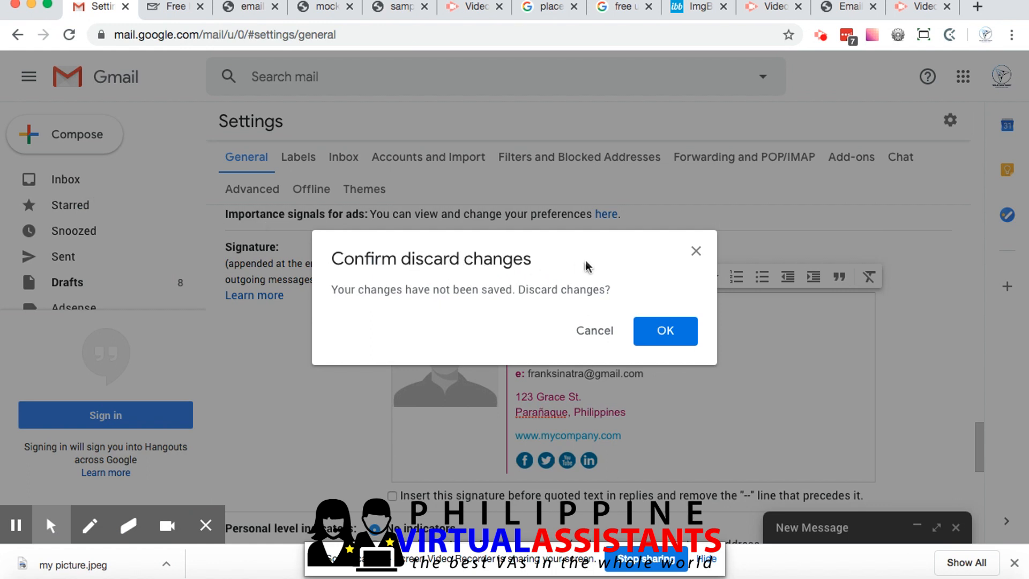
left_click(665, 329)
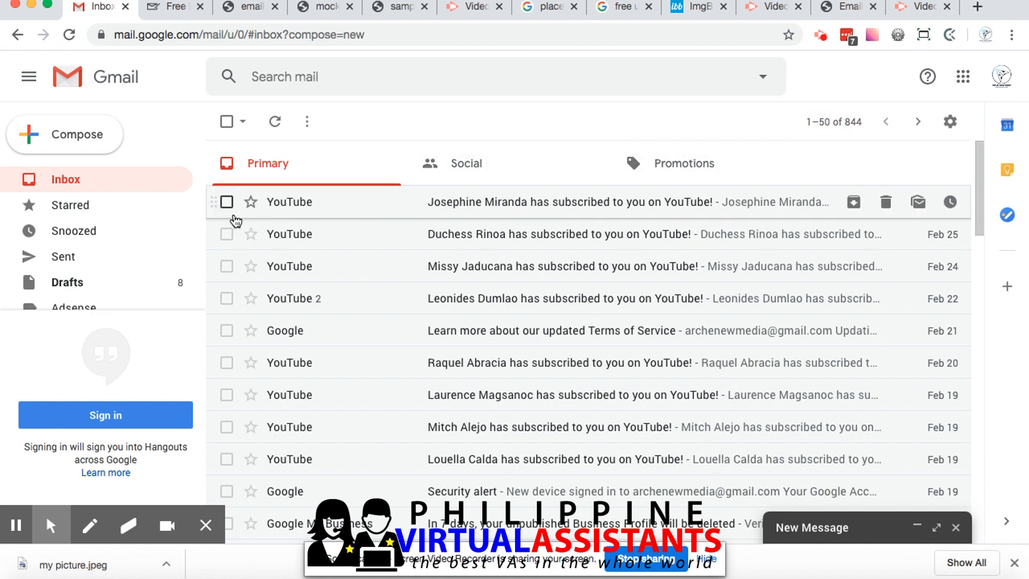
left_click(90, 137)
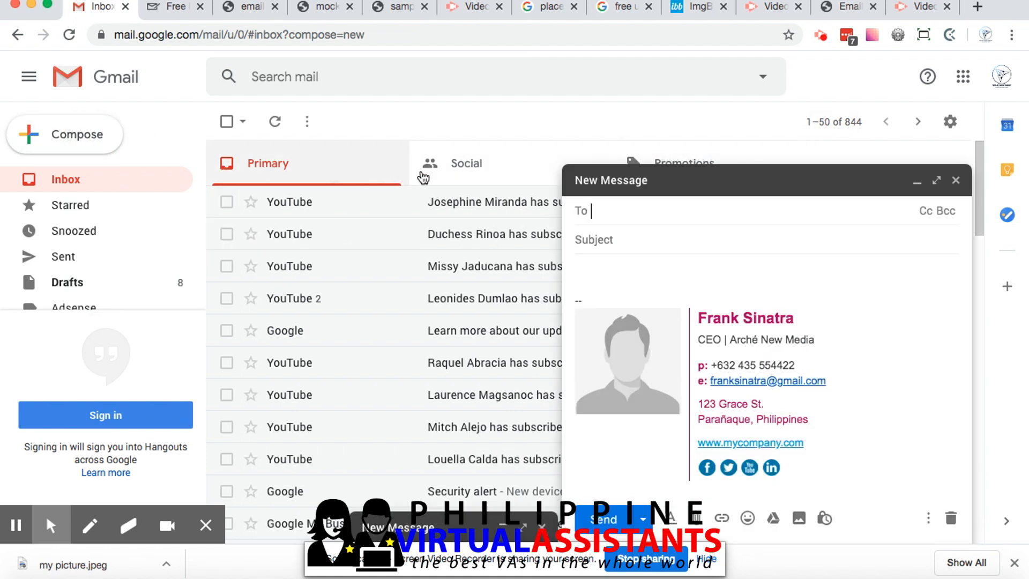
type("arche")
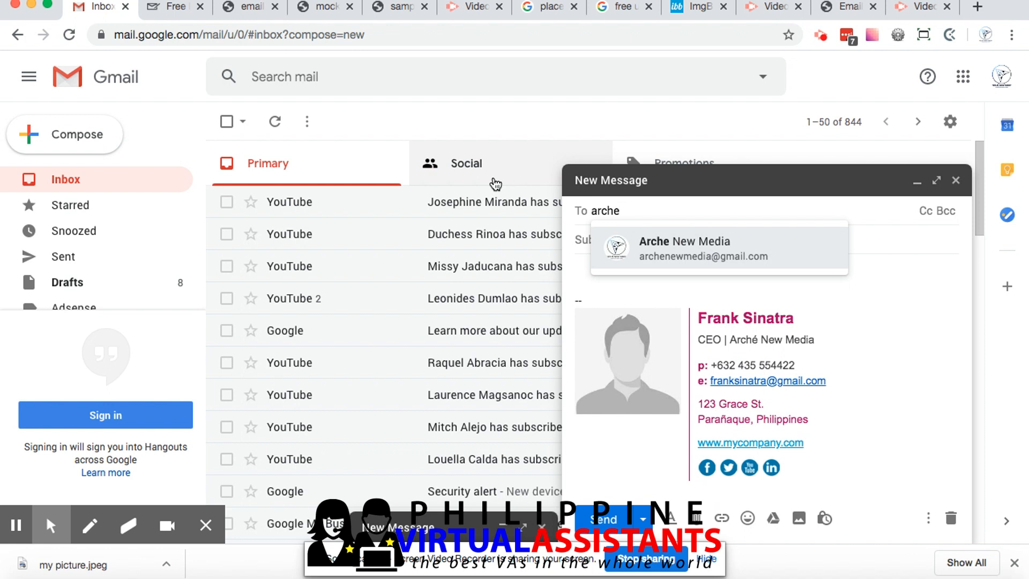